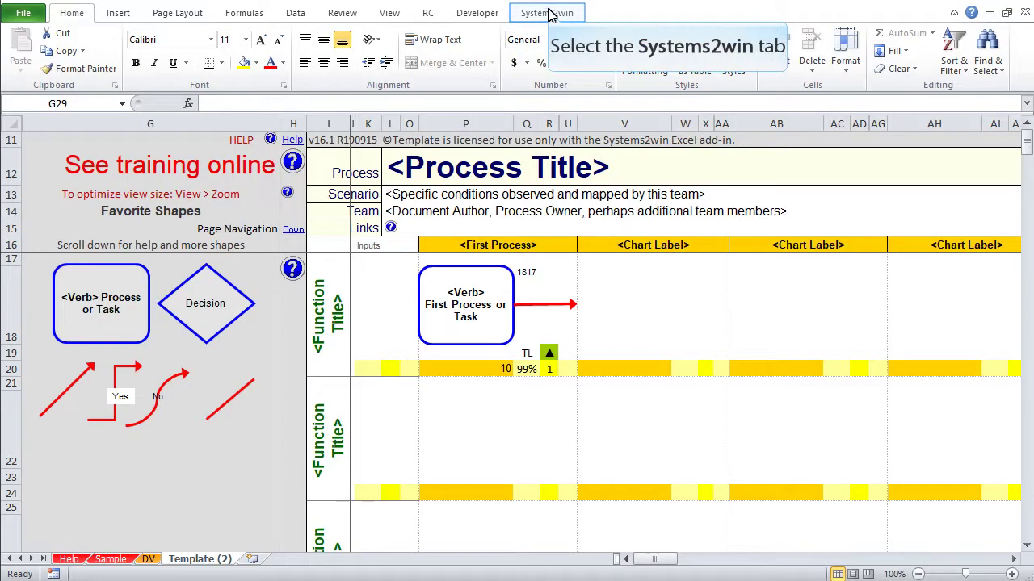
Insert a Team Charter sheet from the Systems2win Leadership sheets and confirm copying it into the workbook.
click(548, 13)
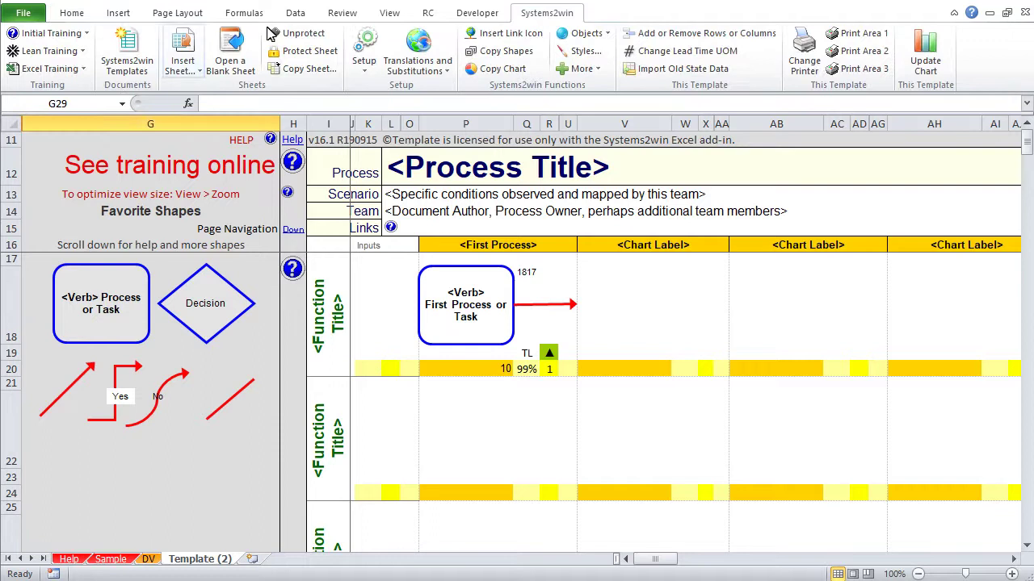
click(198, 77)
mouse_move(208, 86)
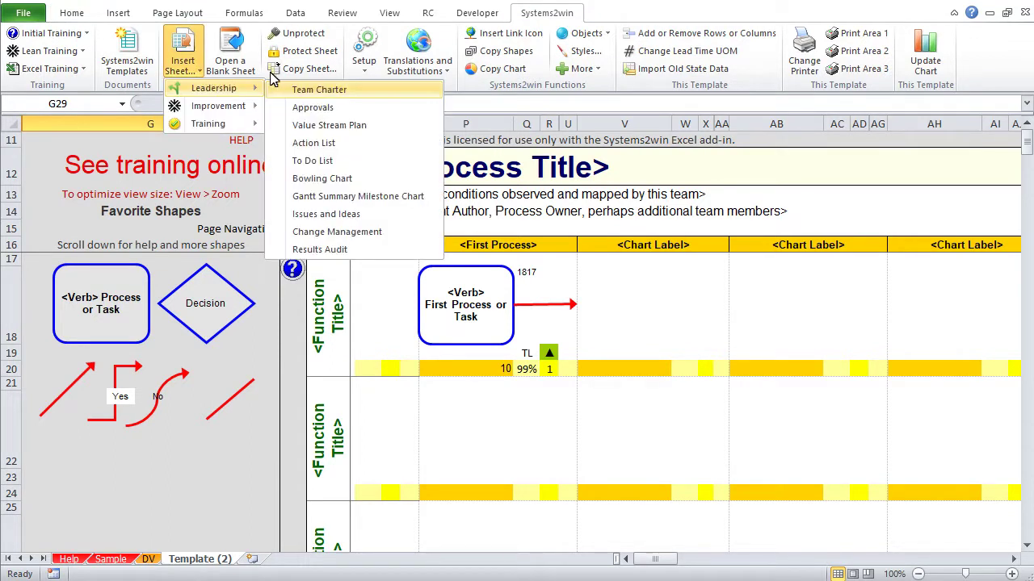
click(357, 93)
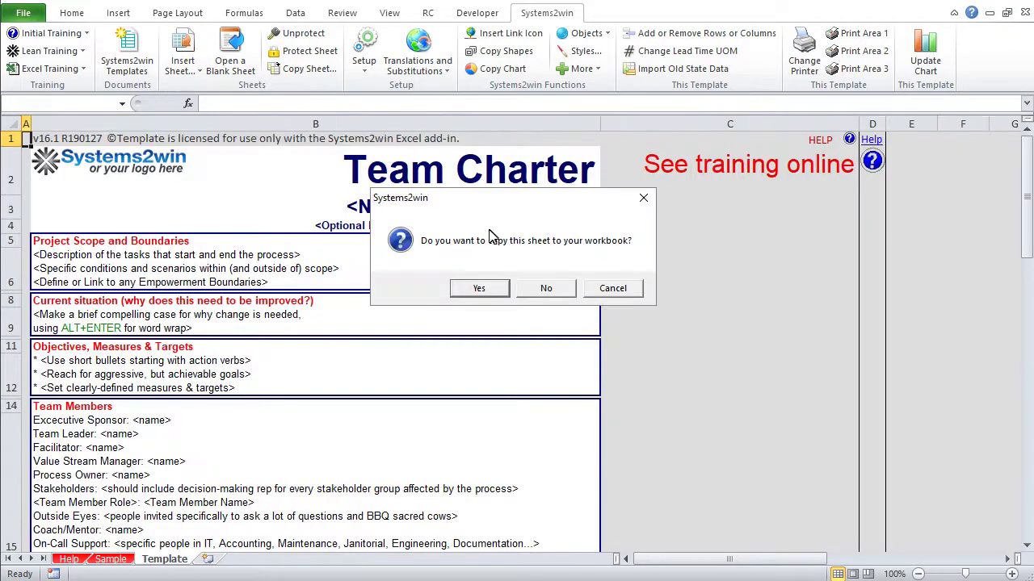
click(479, 288)
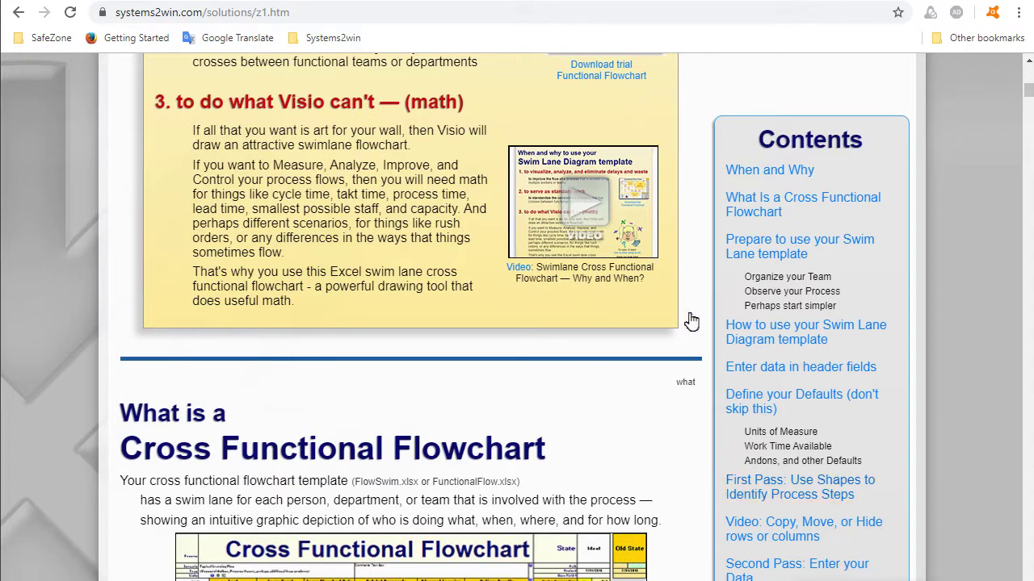
Jump to the guide's 'First Pass: Use Shapes to Show Process Flow' section from its Contents list.
click(819, 489)
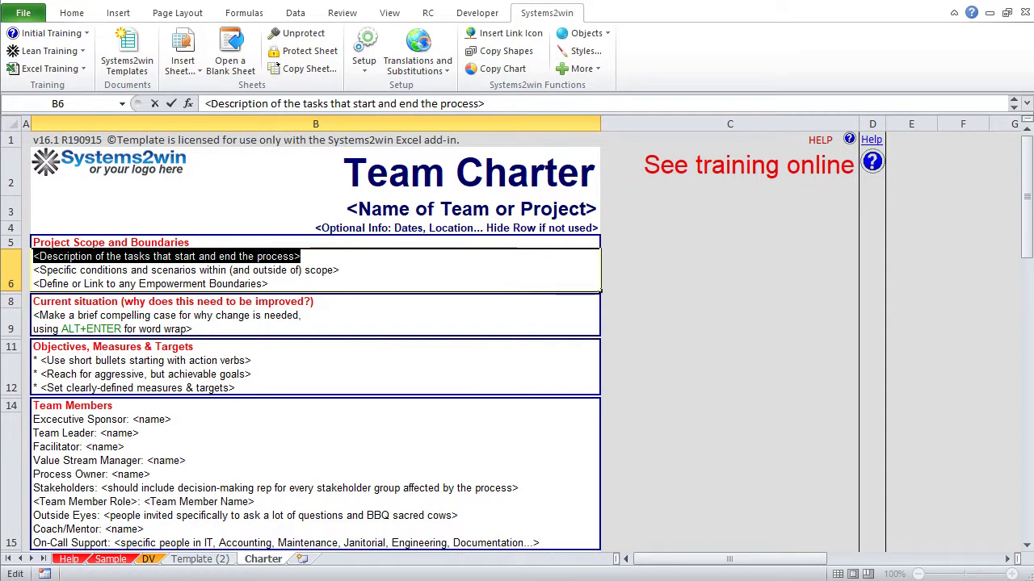
On the Template (2) sheet, label the first box 'Receive from Supplier' and the last 'Ship to Customer'.
click(211, 560)
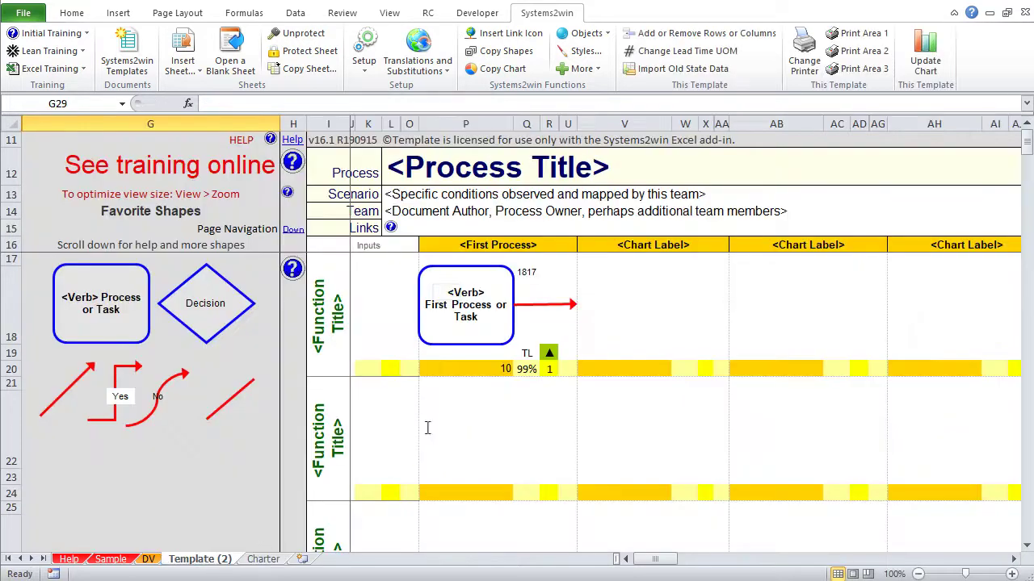
drag(447, 293, 482, 318)
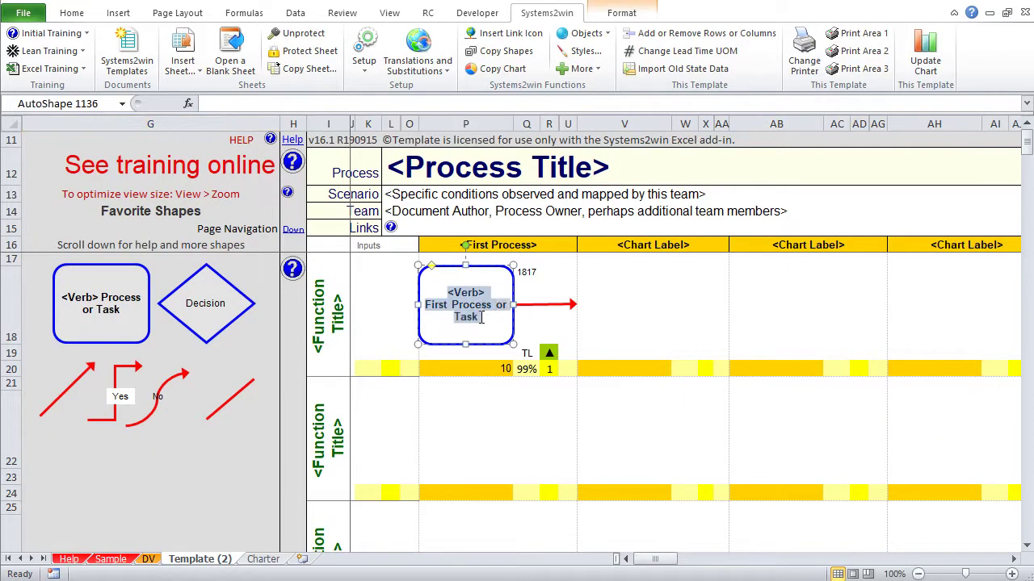
text(Redeive from Sup)
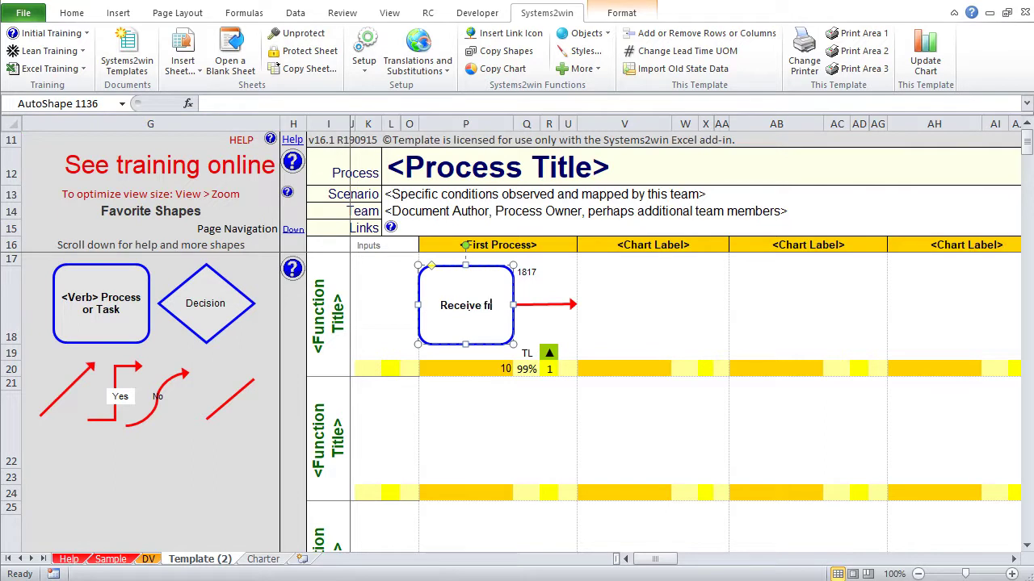
text(plier)
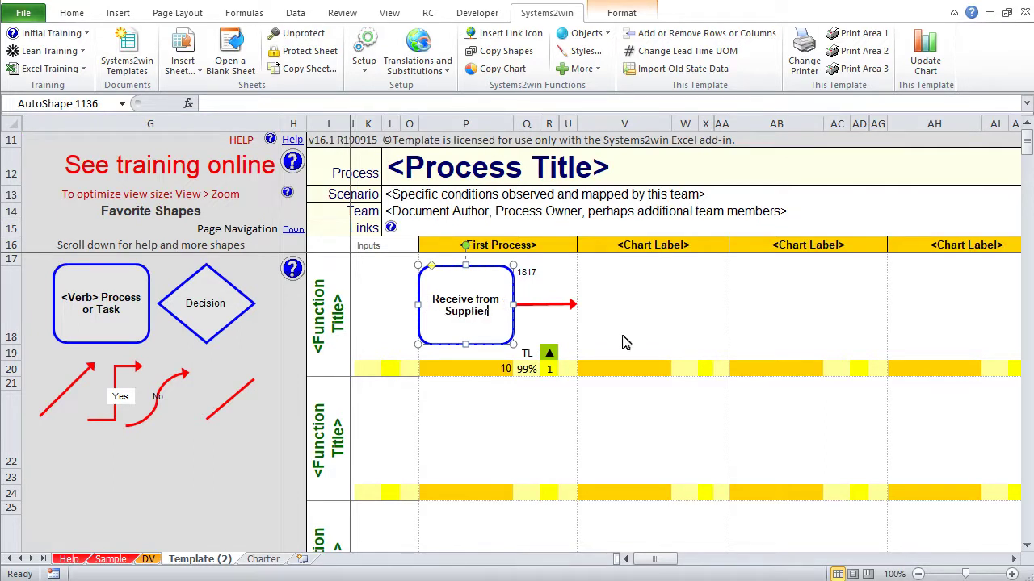
drag(658, 561, 853, 563)
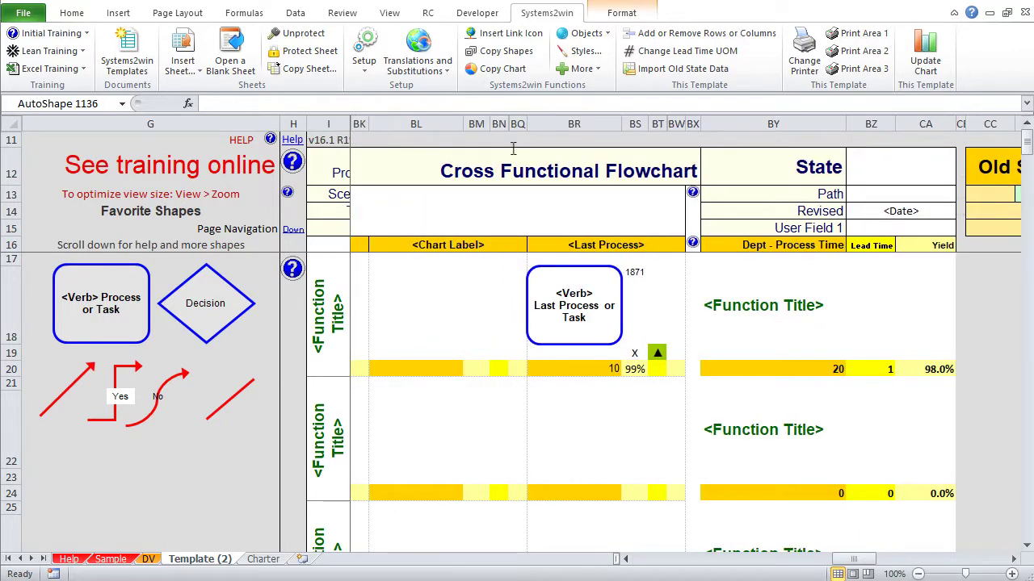
triple_click(589, 295)
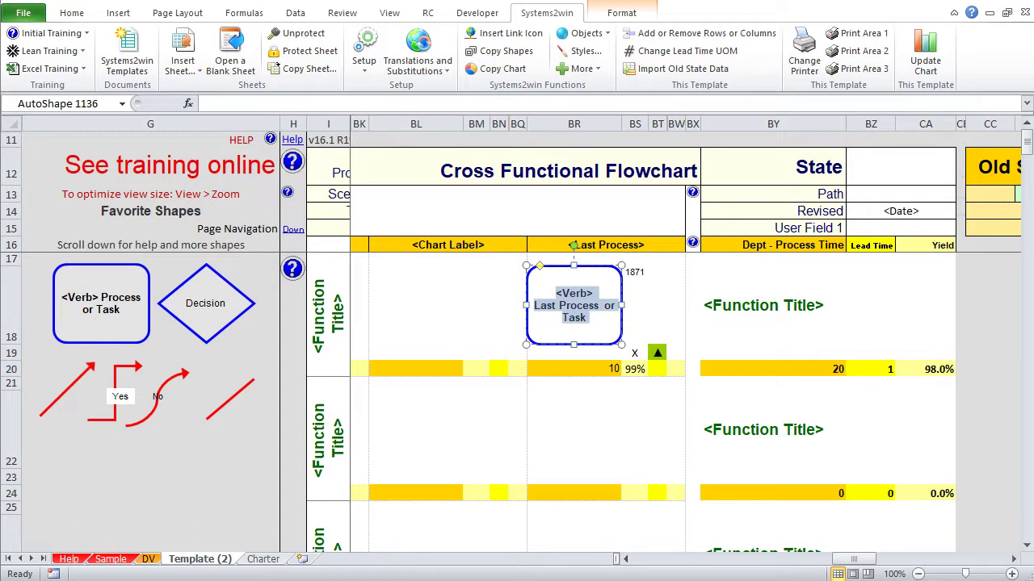
text(Ship to Customer)
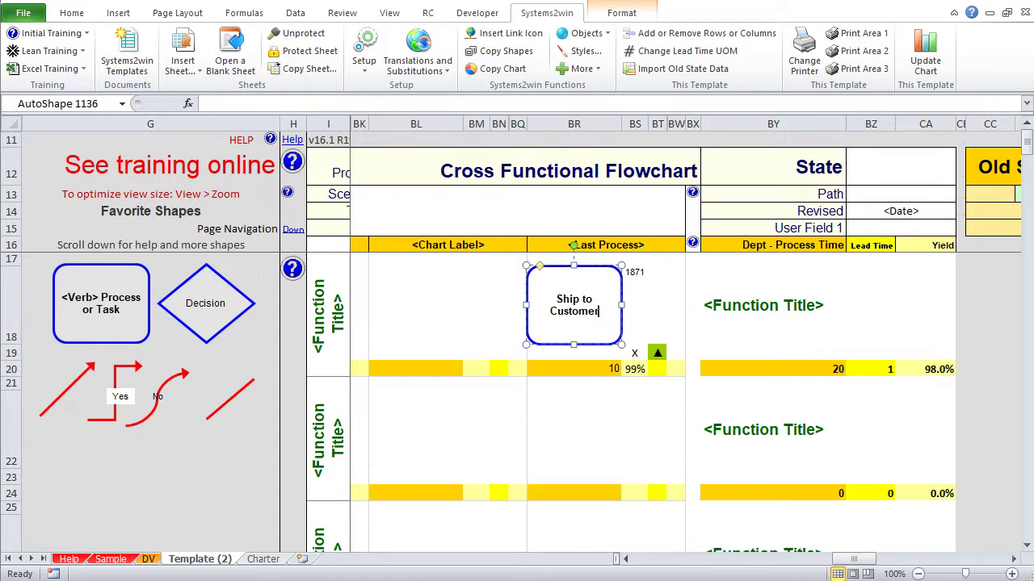
Enter 'Operations' in cell I17 and 'Administration' in cell I21 as the lane titles.
key(Escape)
key(Escape)
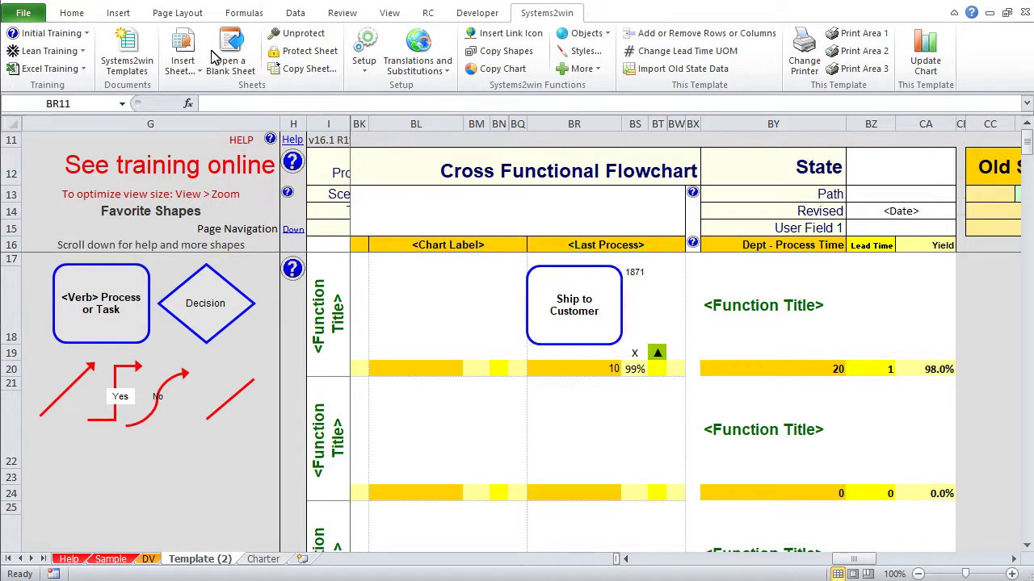
click(331, 319)
text(Opera)
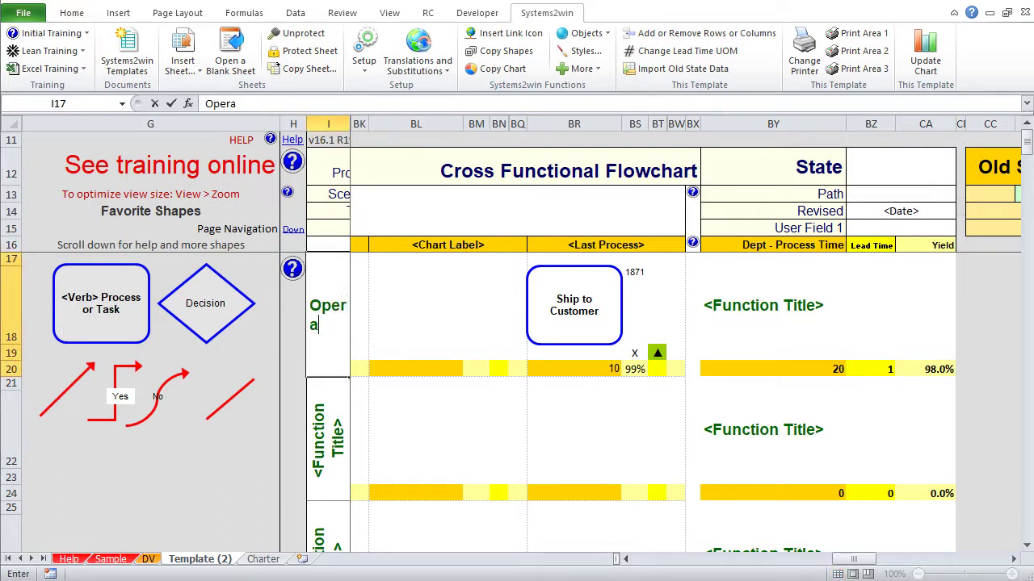
text(tions)
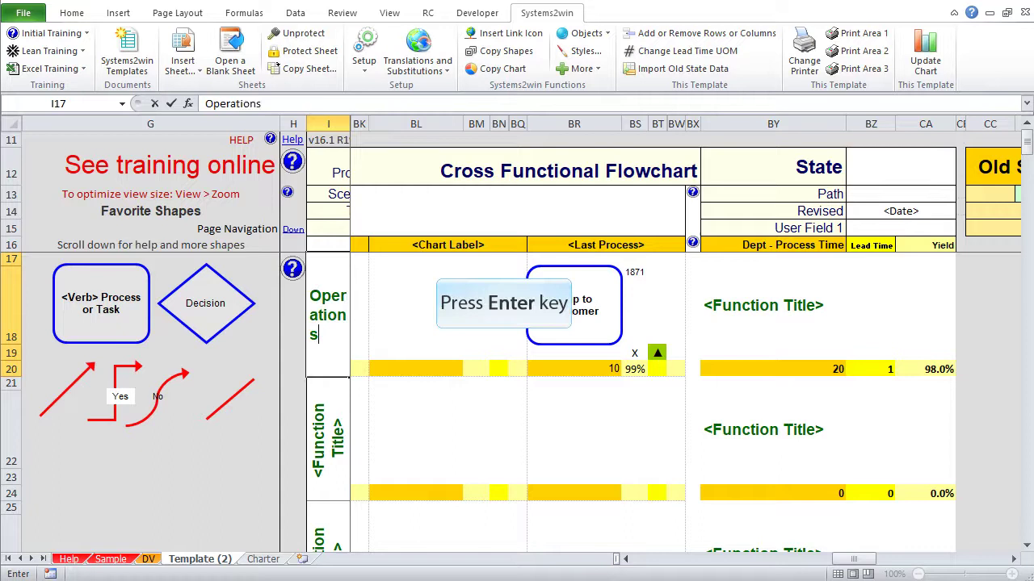
key(Return)
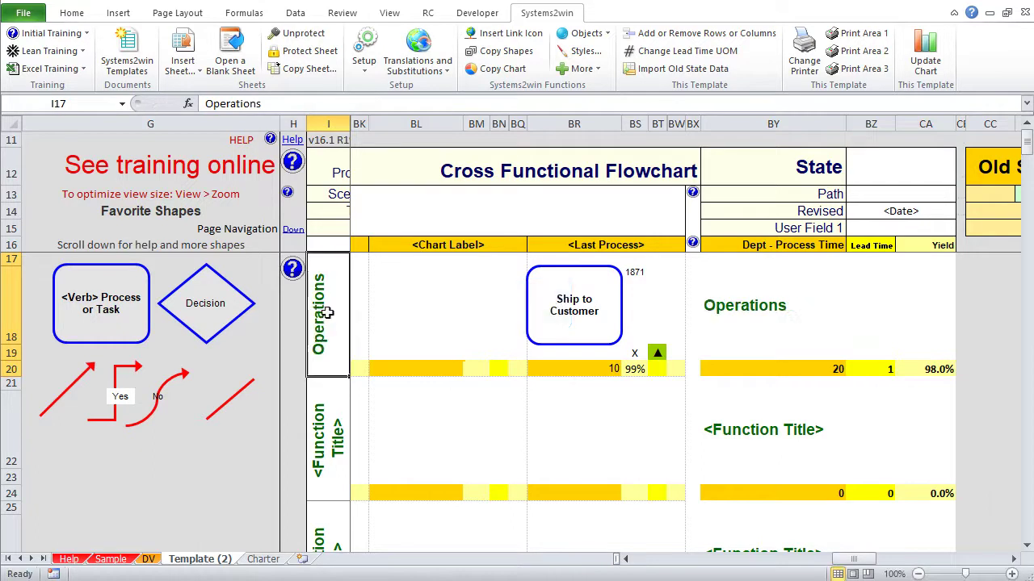
click(332, 425)
text(Admi)
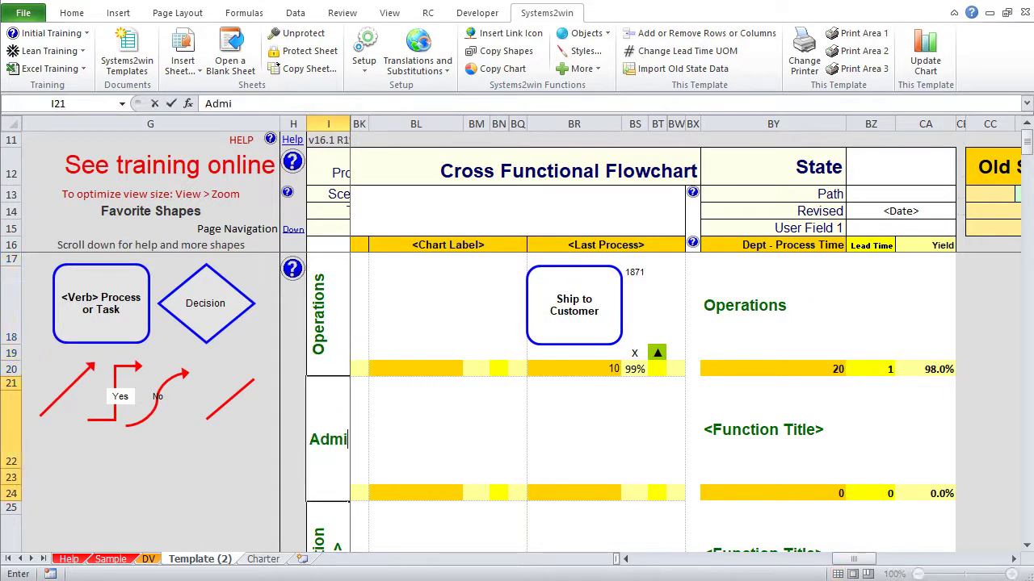
text(nistration)
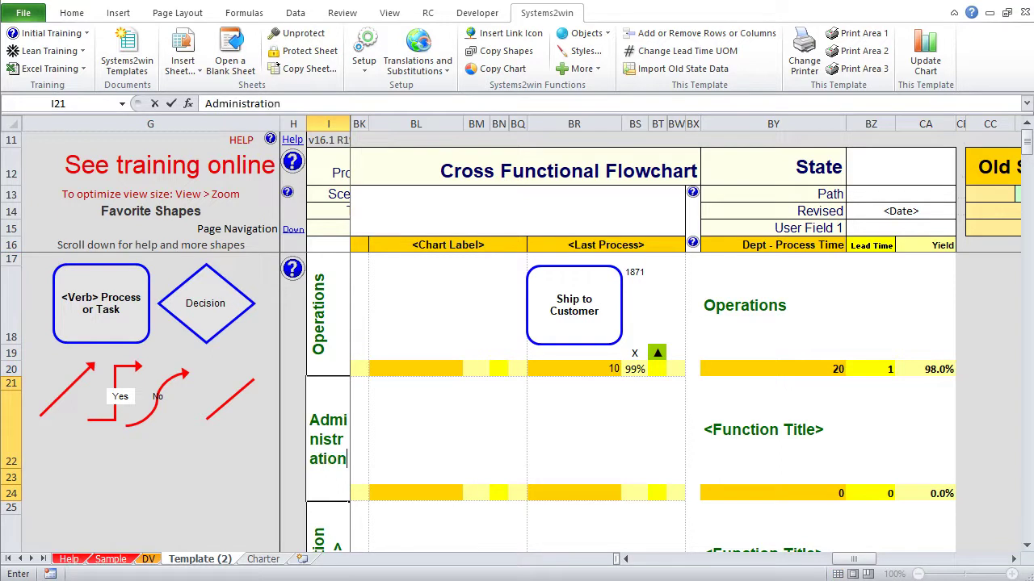
key(Return)
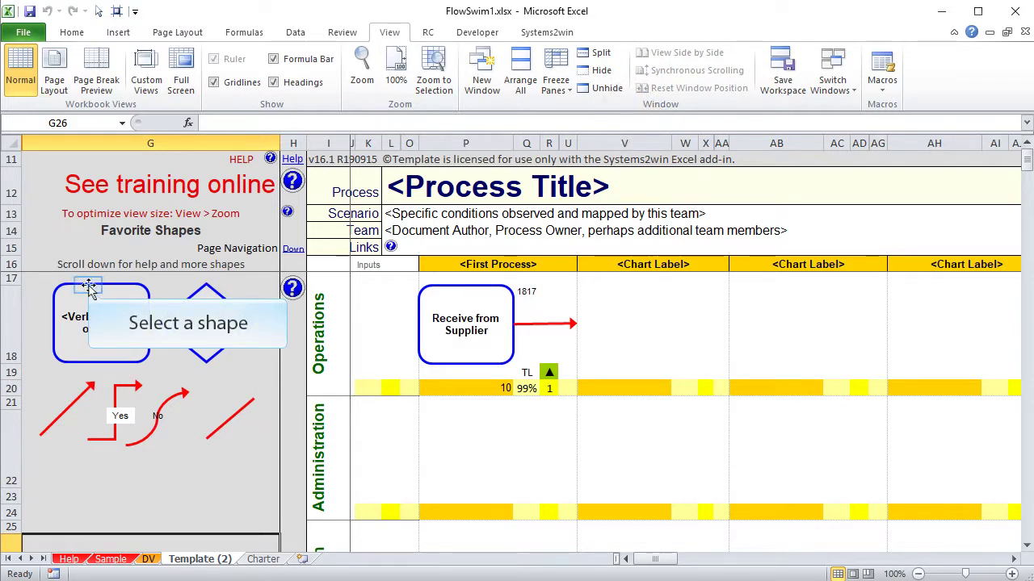
Turn on Snap to Grid with the Favorite Shapes Process box selected, then copy that box.
click(89, 287)
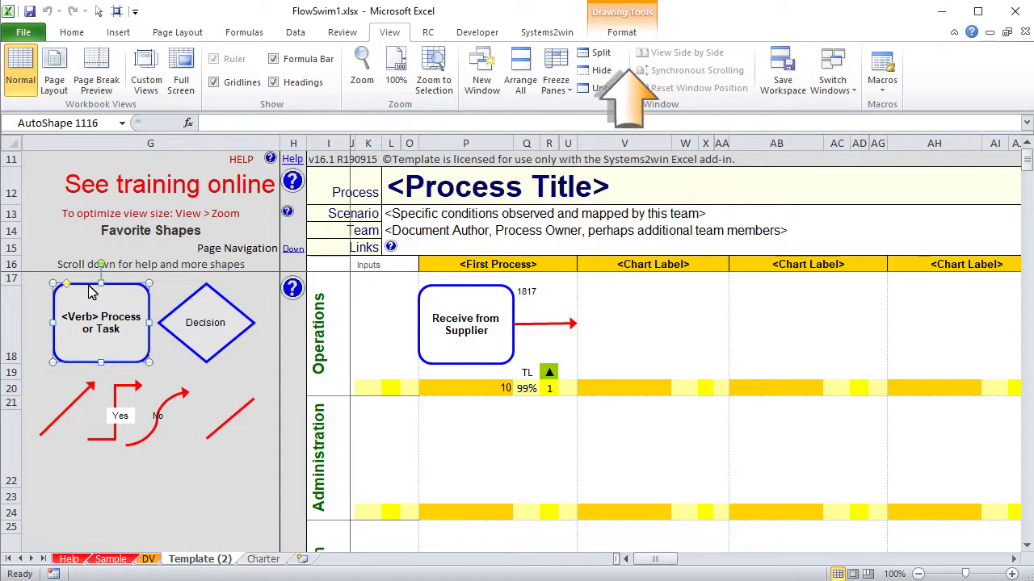
click(620, 33)
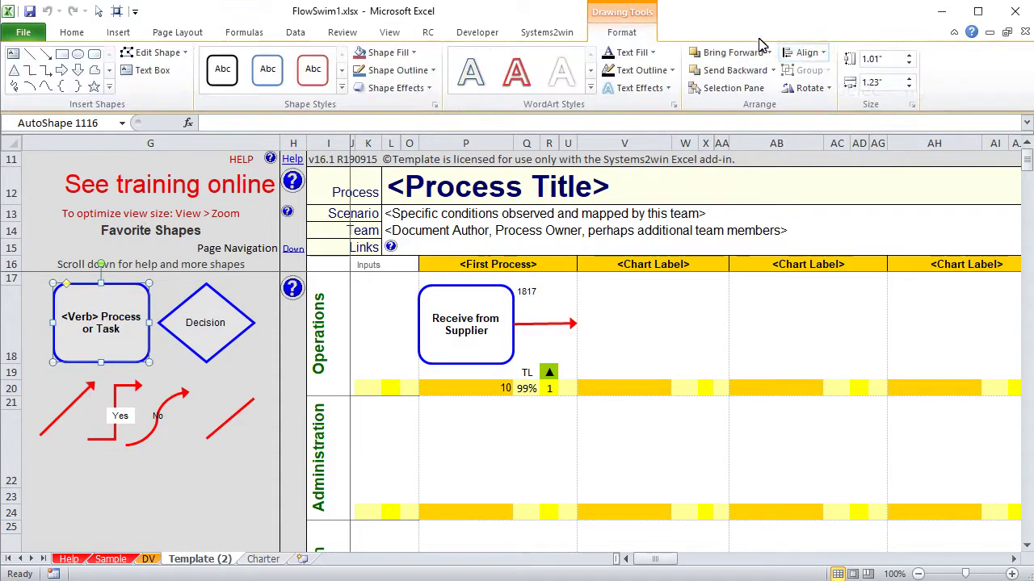
click(823, 53)
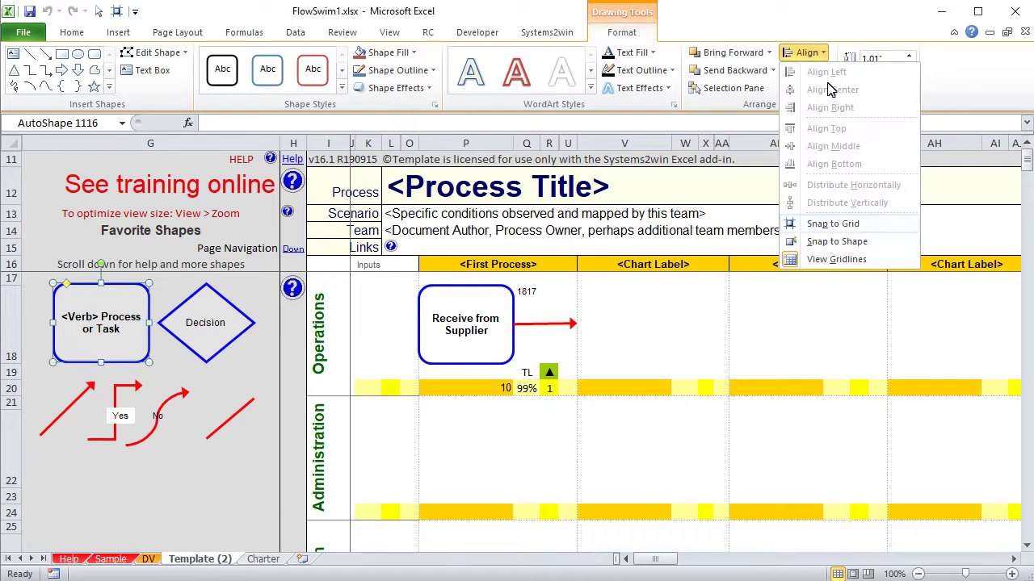
click(832, 231)
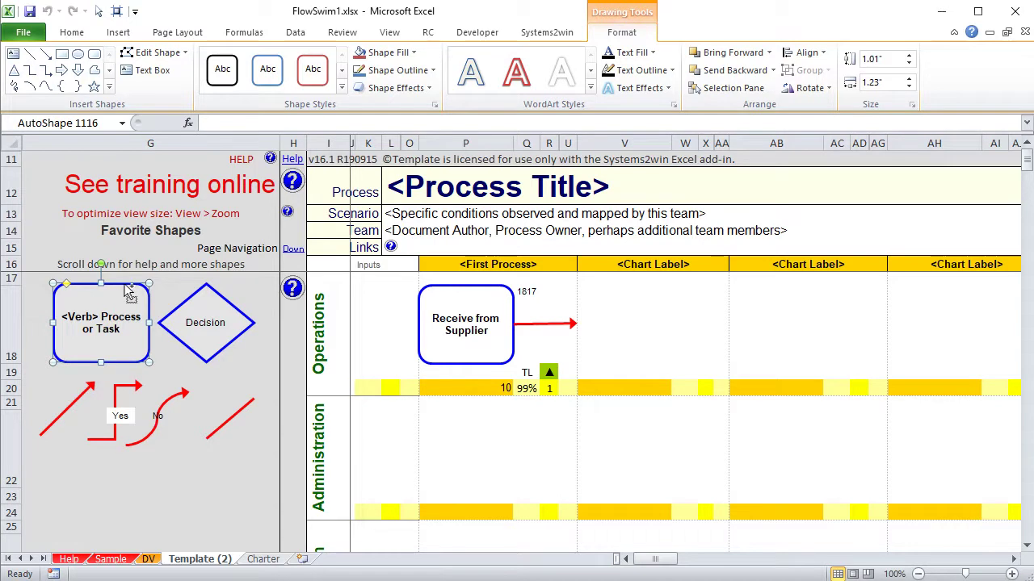
key(ctrl+c)
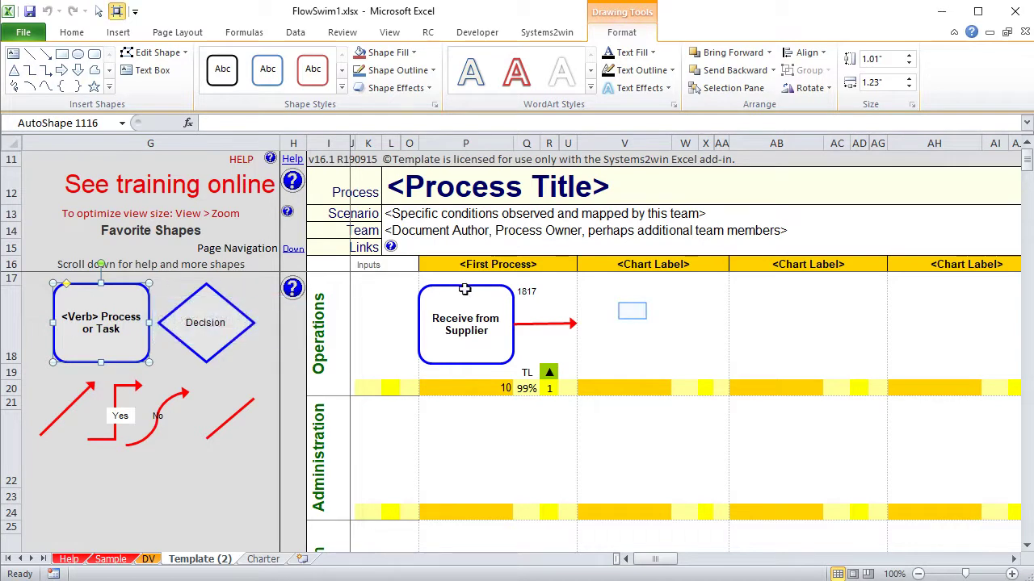
Paste the Process box at cell V18 and label it 'Do Something'.
click(632, 311)
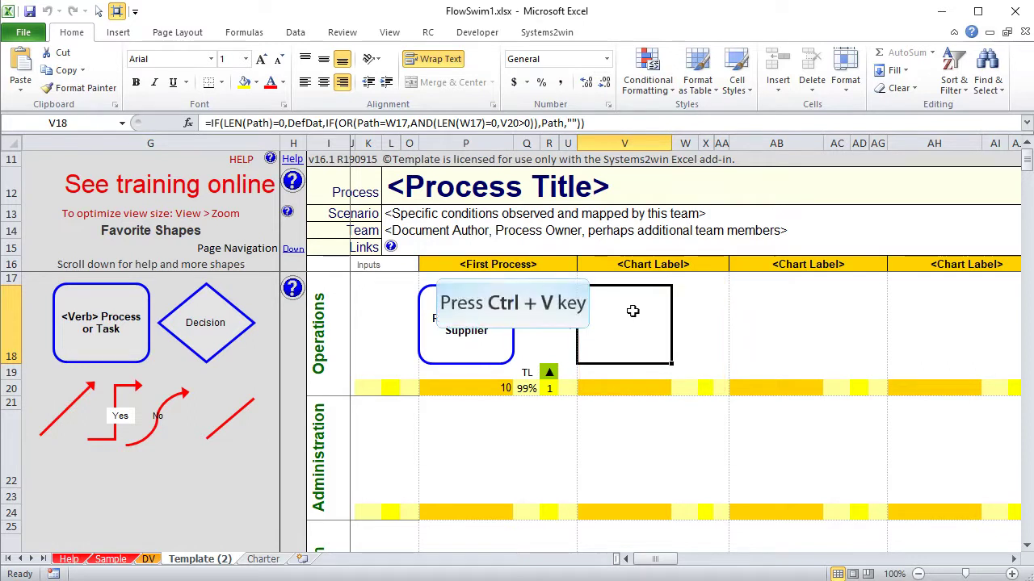
key(ctrl+v)
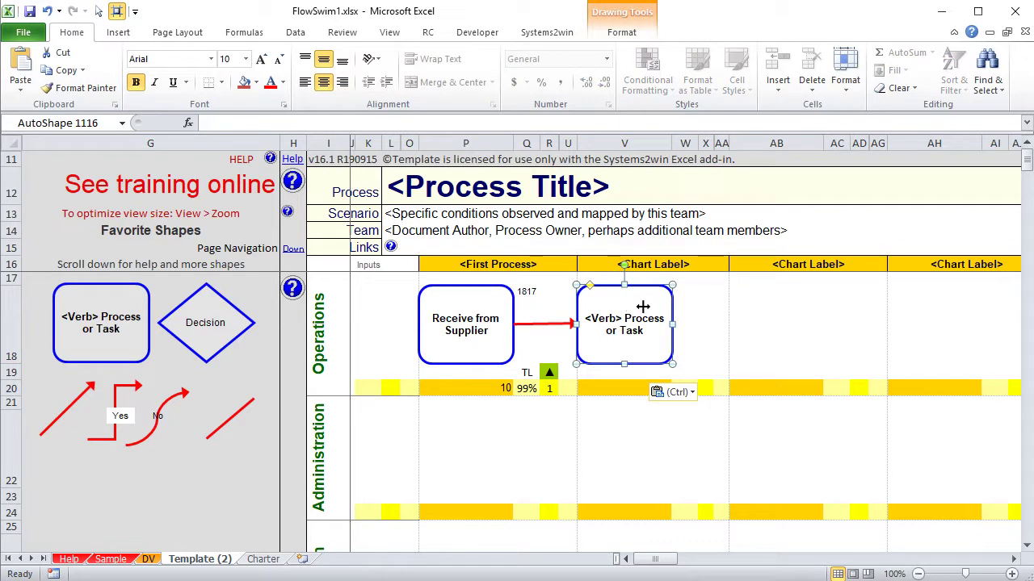
drag(671, 143, 759, 141)
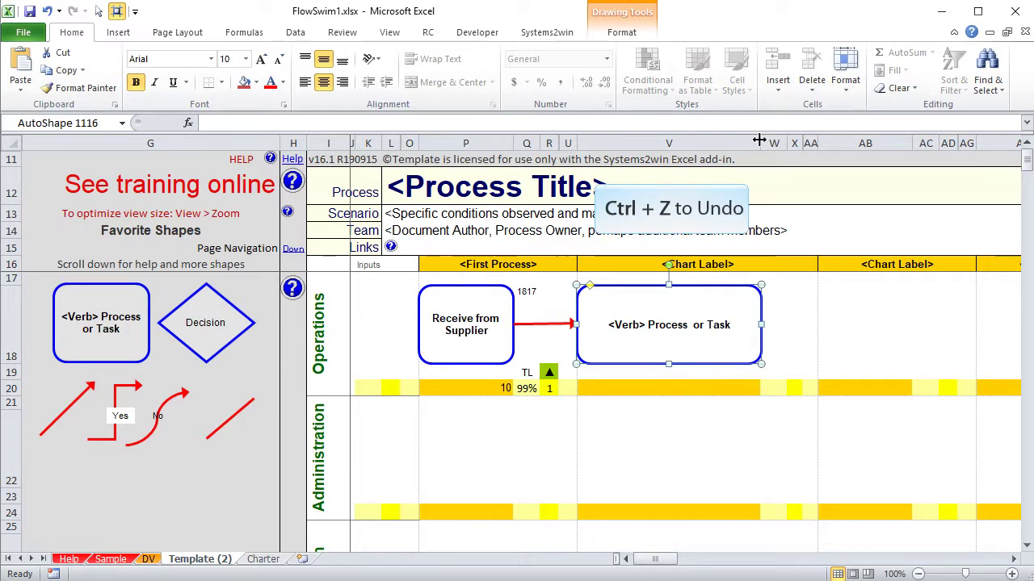
key(ctrl+z)
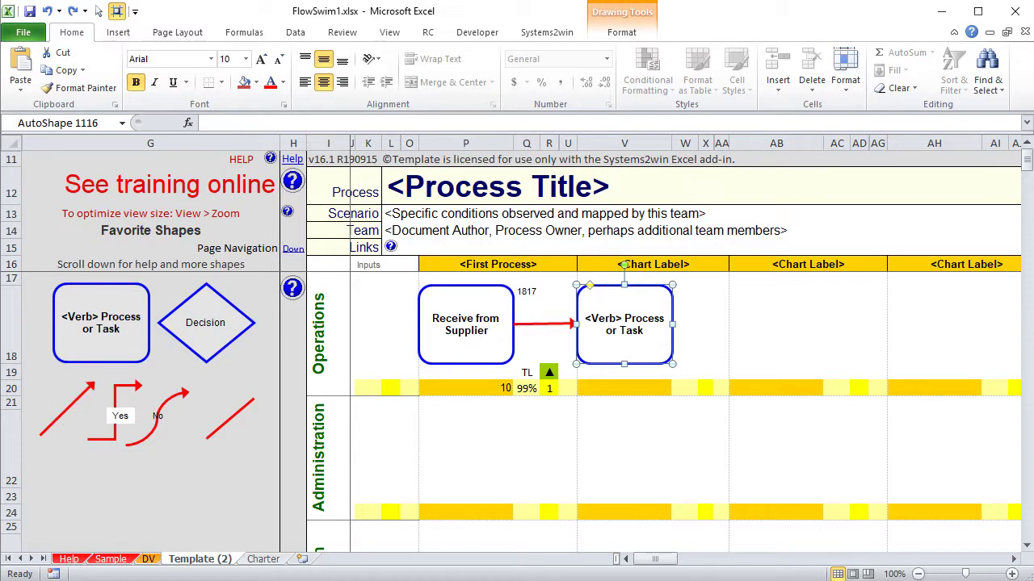
drag(586, 318, 644, 327)
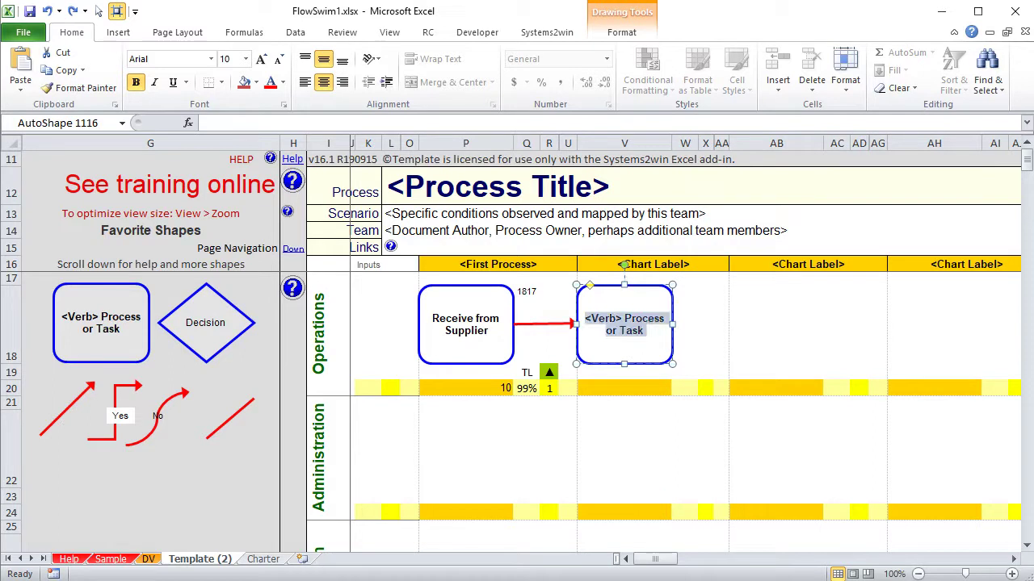
text(Do S)
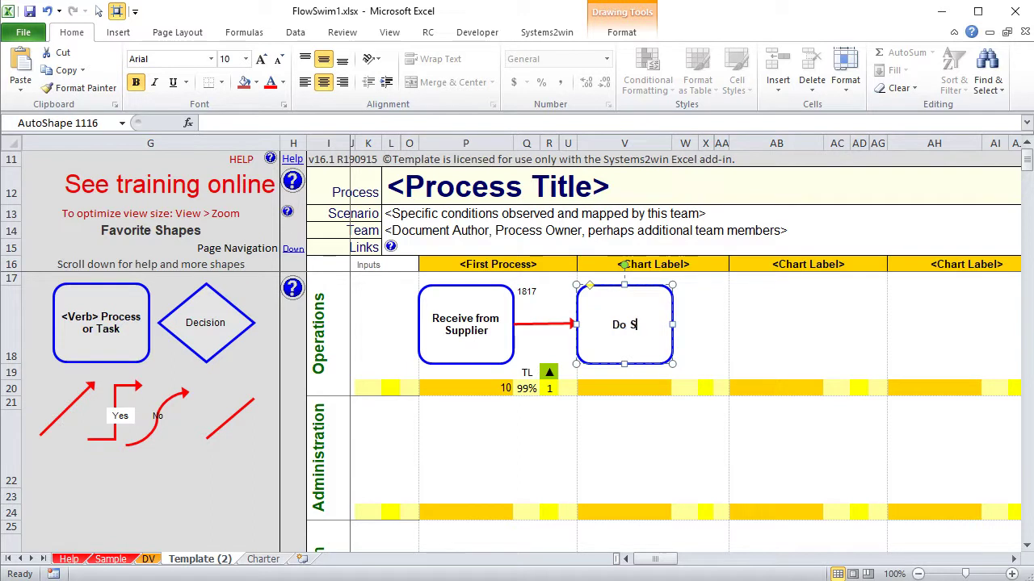
text(omething)
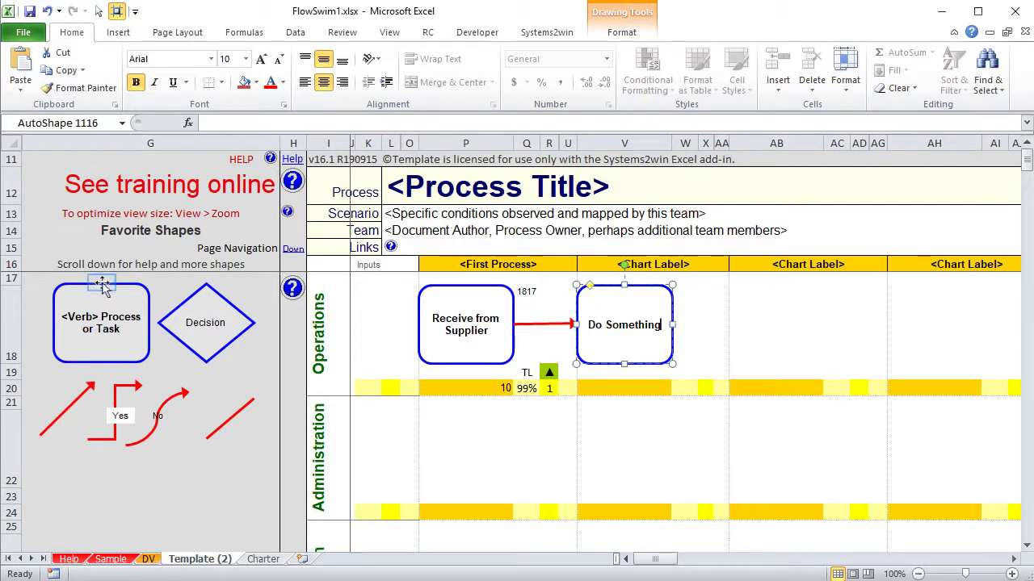
click(102, 287)
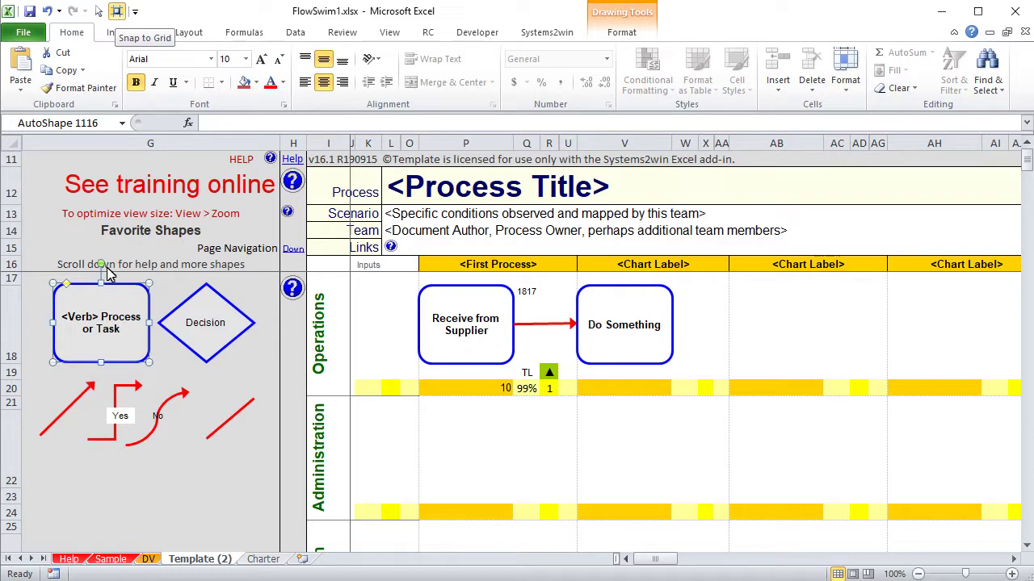
Look at the extra options for Snap to Grid under Format > Align, then dismiss them unchanged.
click(625, 37)
click(823, 54)
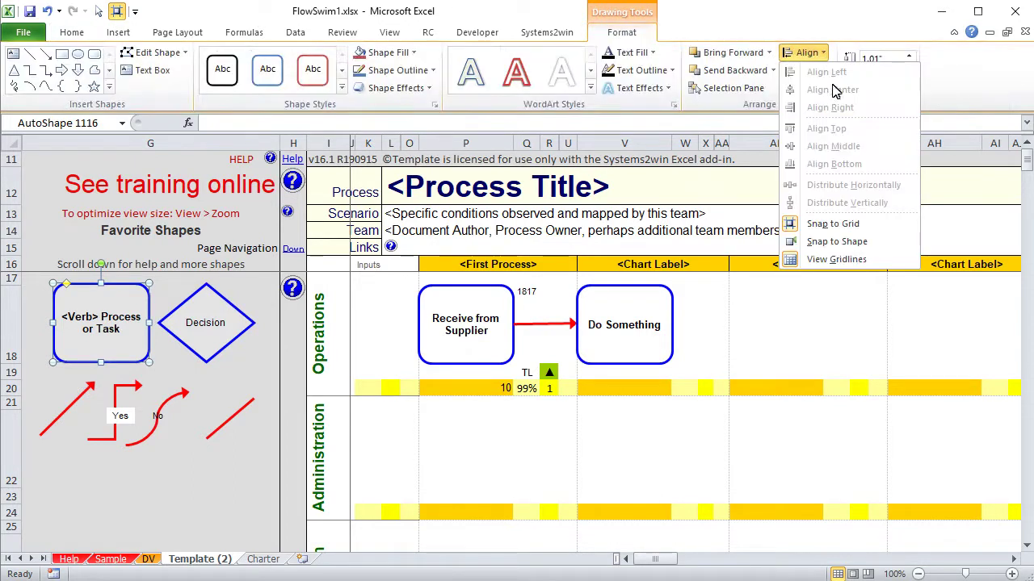
right_click(836, 230)
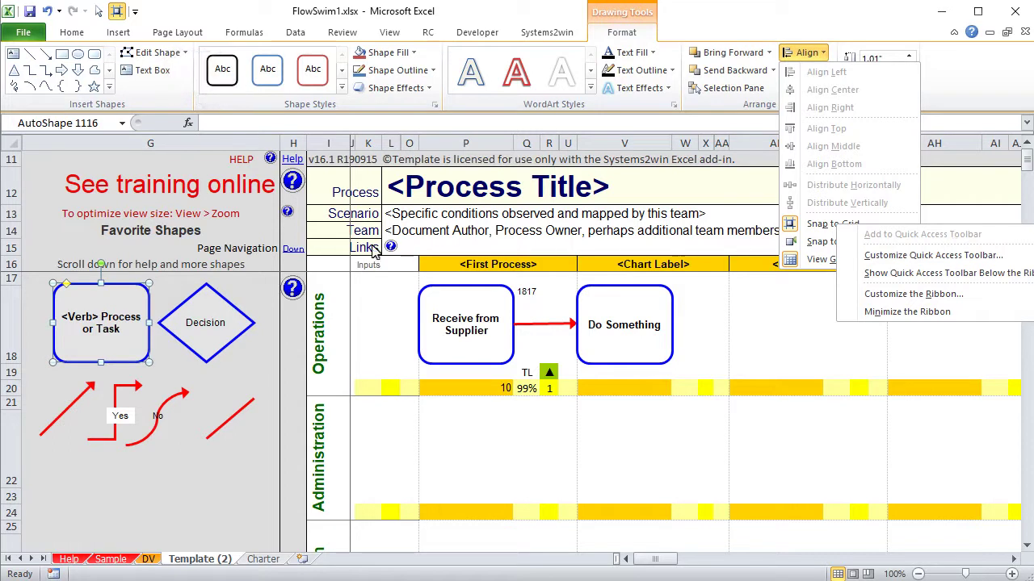
click(126, 293)
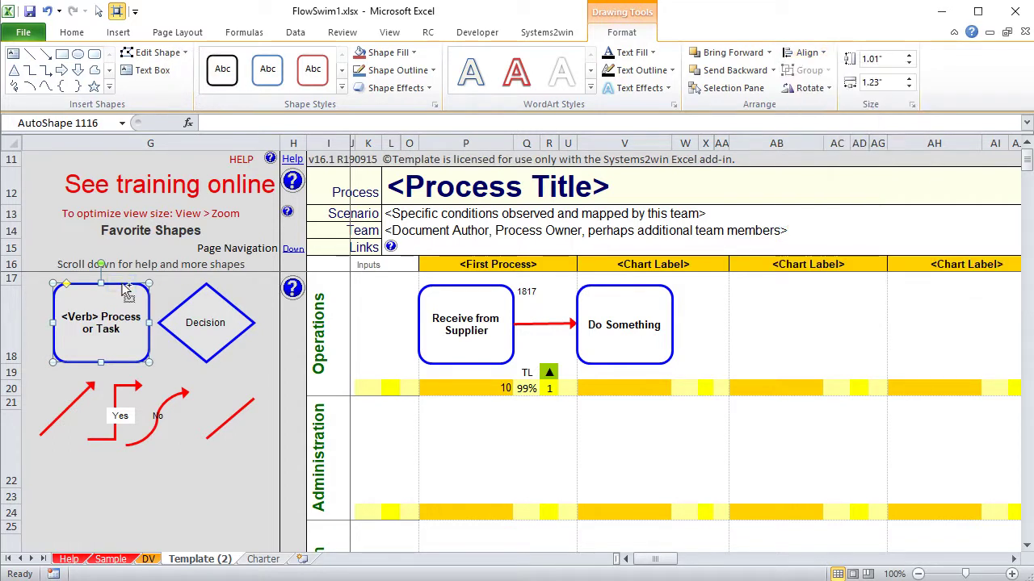
Paste a third process box at cell AB18 labelled 'Do something else'.
key(ctrl+c)
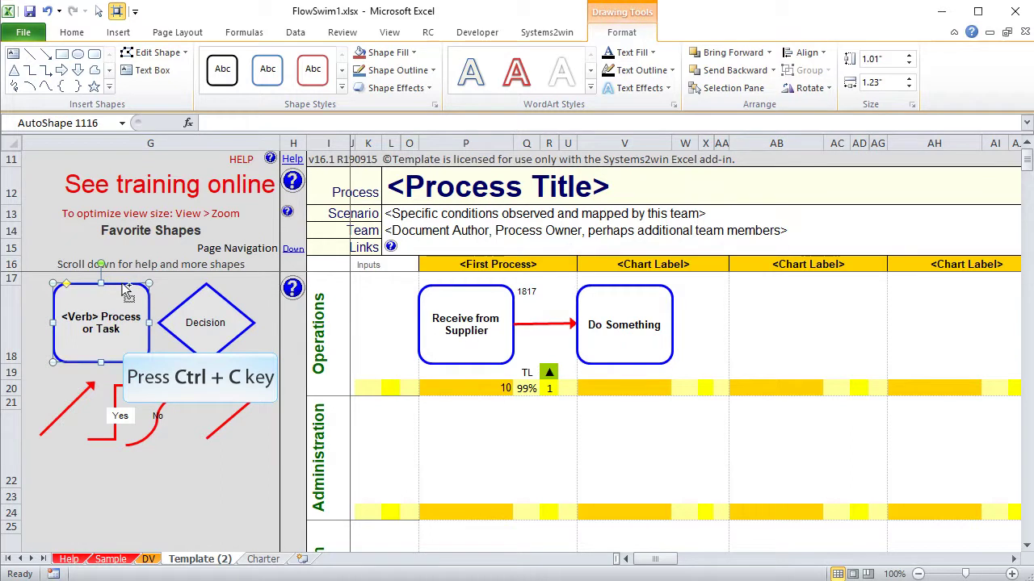
click(770, 318)
key(ctrl+v)
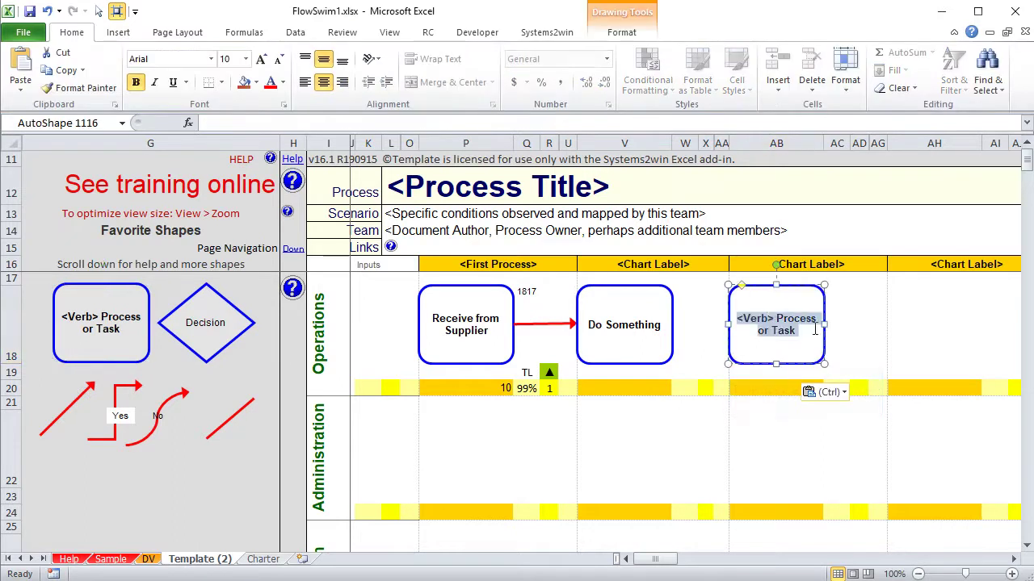
key(BackSpace)
text(Do some)
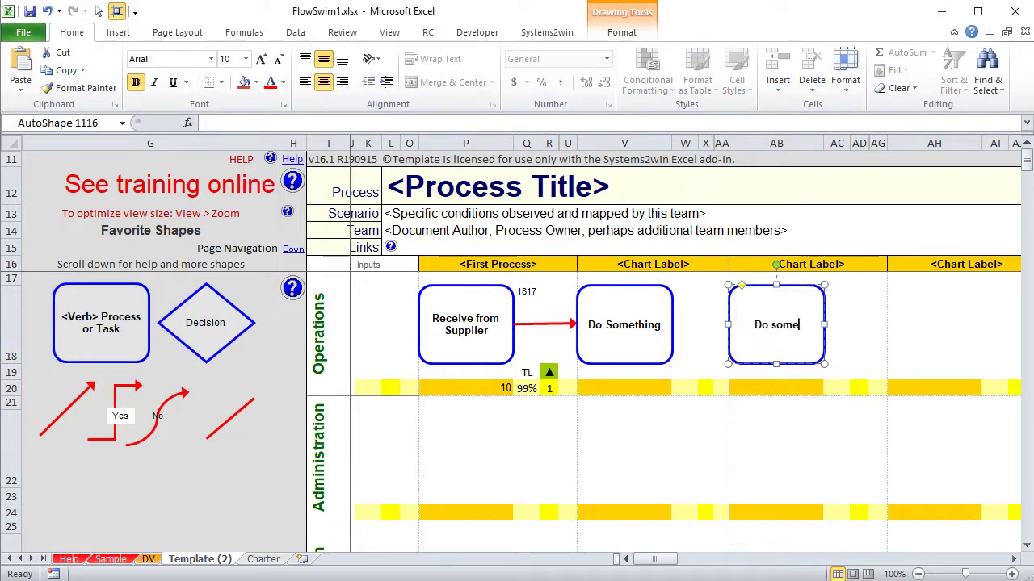
text(thing )
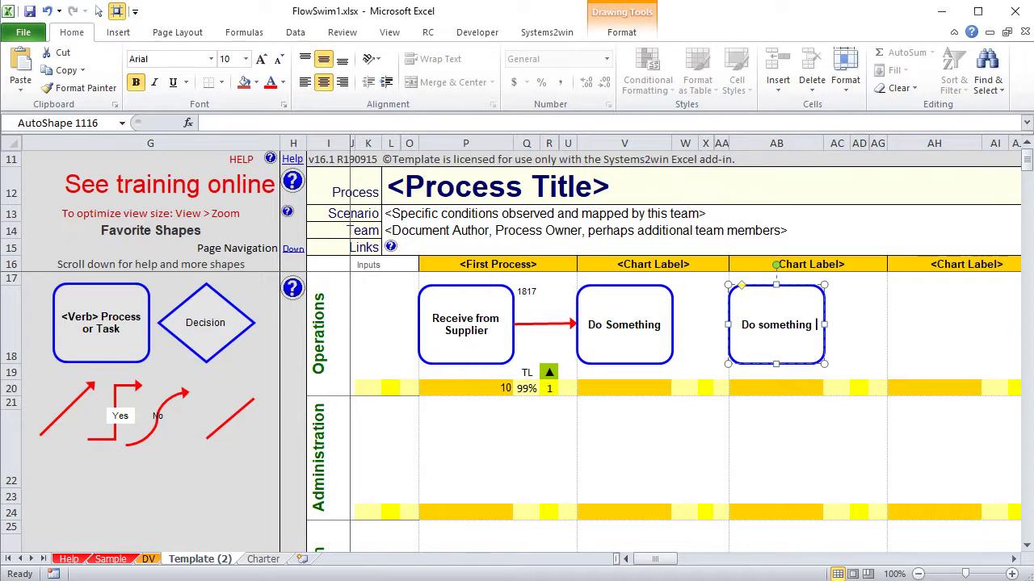
text(else)
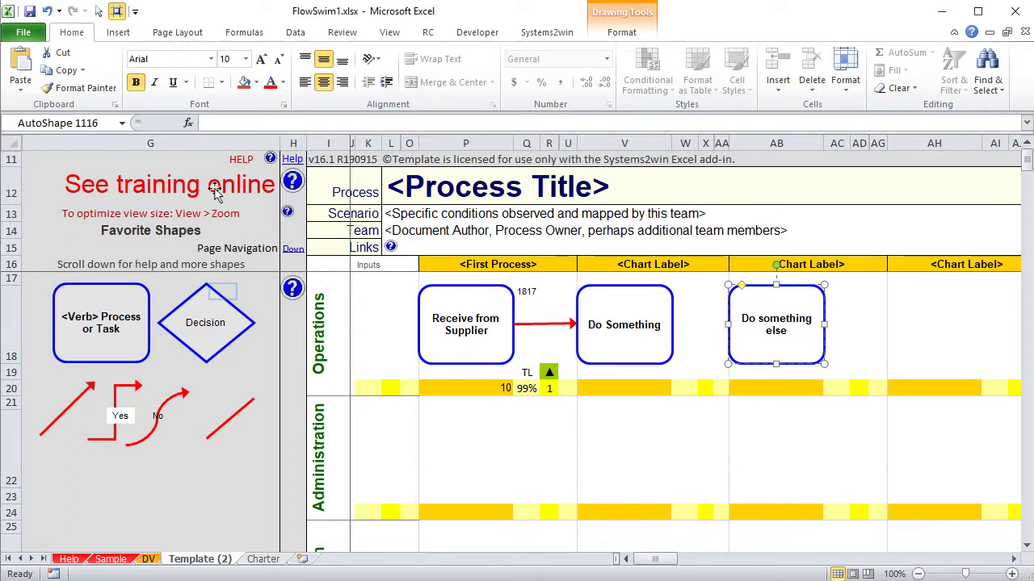
Paste a Decision diamond at cell V22 labelled 'Billable?'.
click(223, 294)
key(ctrl+c)
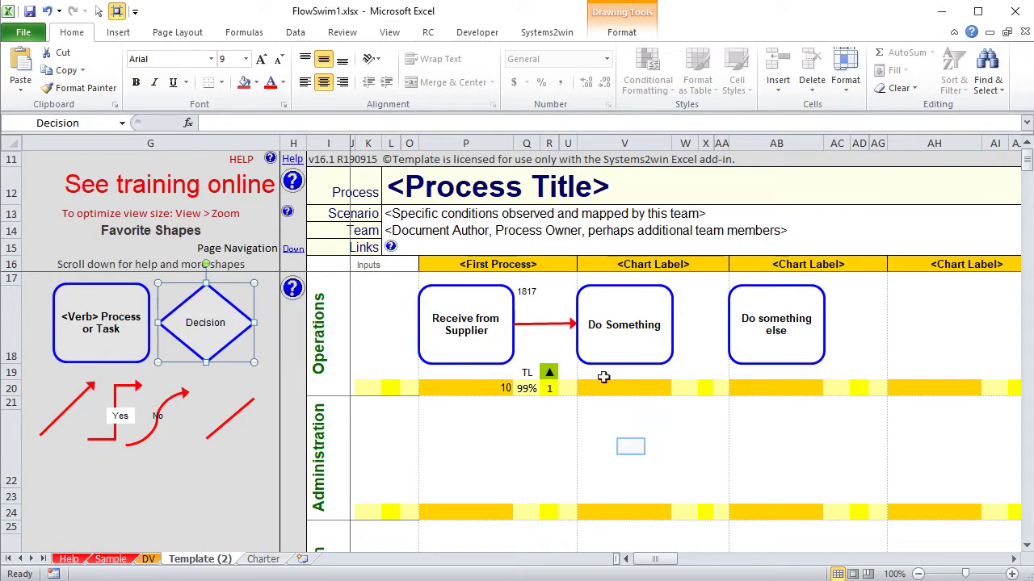
click(631, 447)
key(ctrl+v)
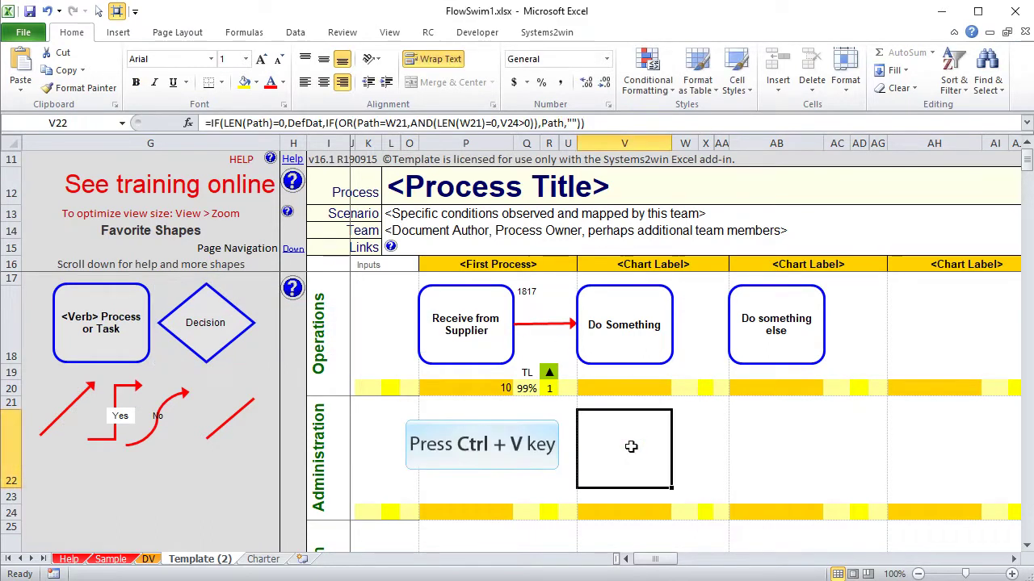
text(B)
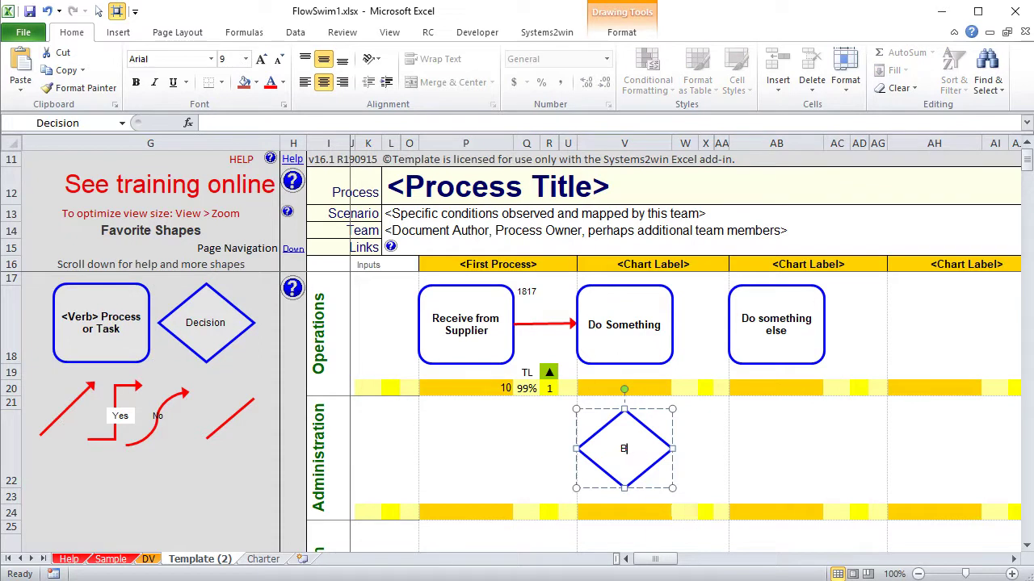
text(illable?)
Paste a process box at cell AB22 labelled 'Make Invoice'.
click(129, 297)
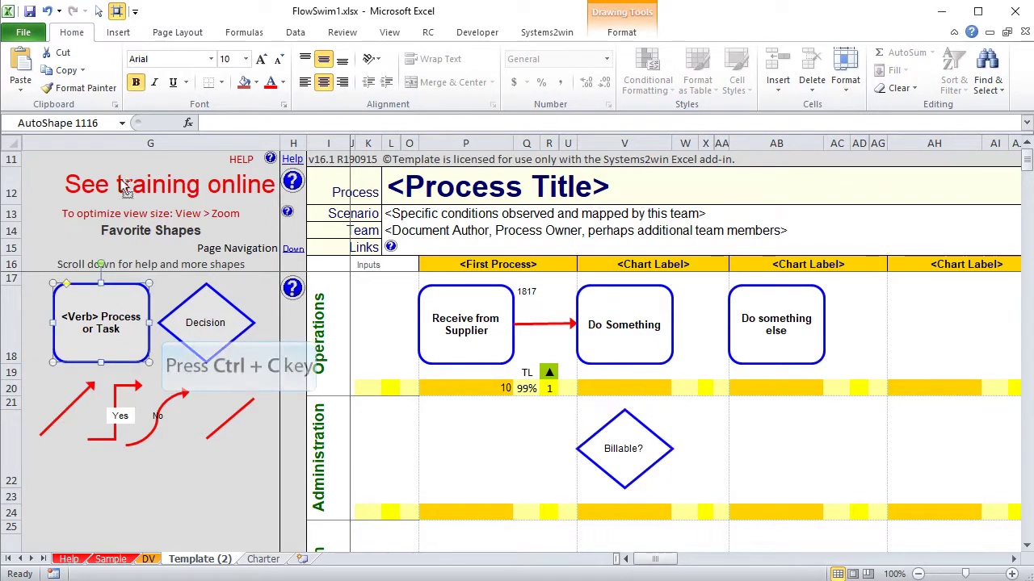
key(ctrl+c)
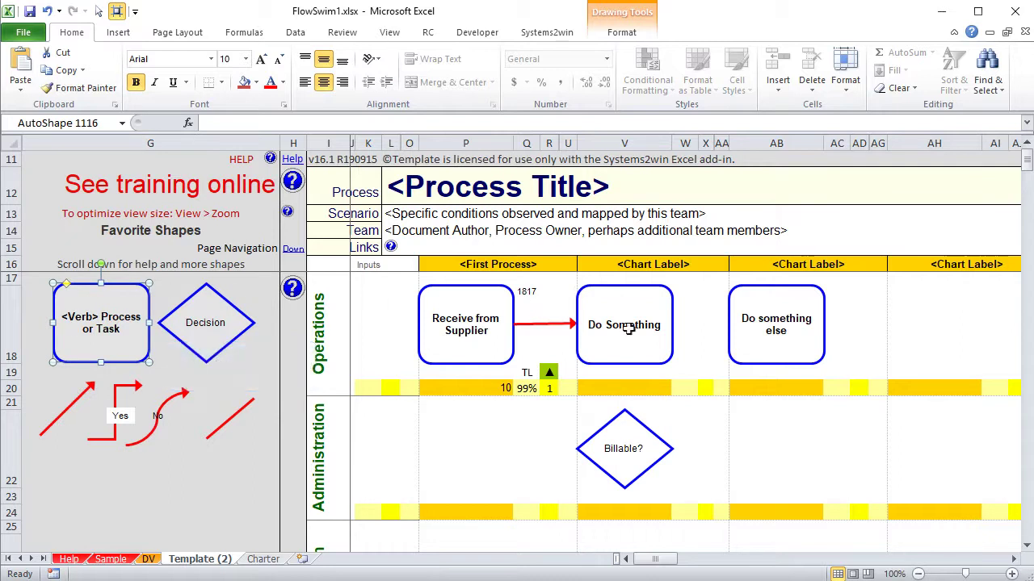
click(783, 437)
key(ctrl+v)
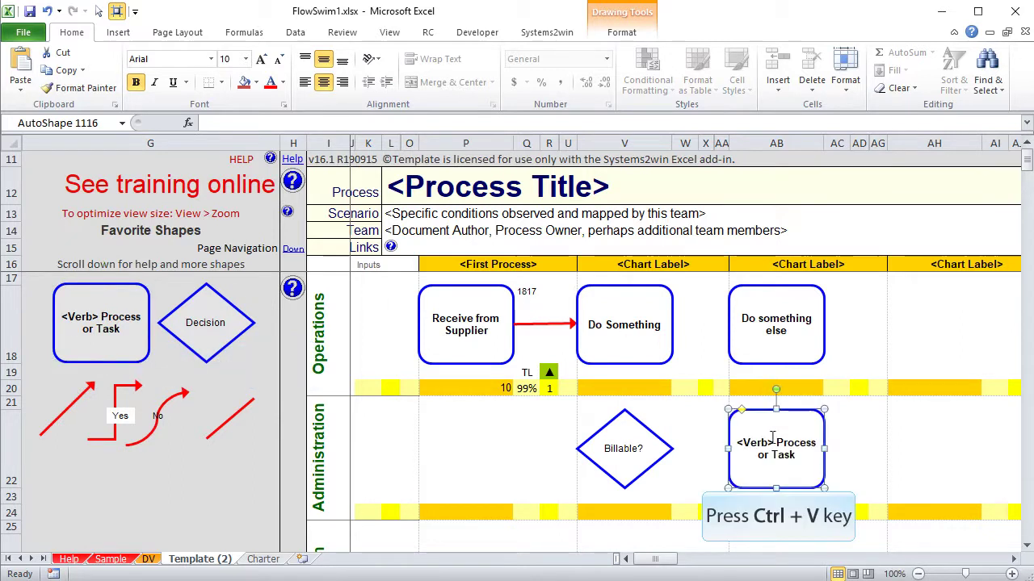
text(Mak)
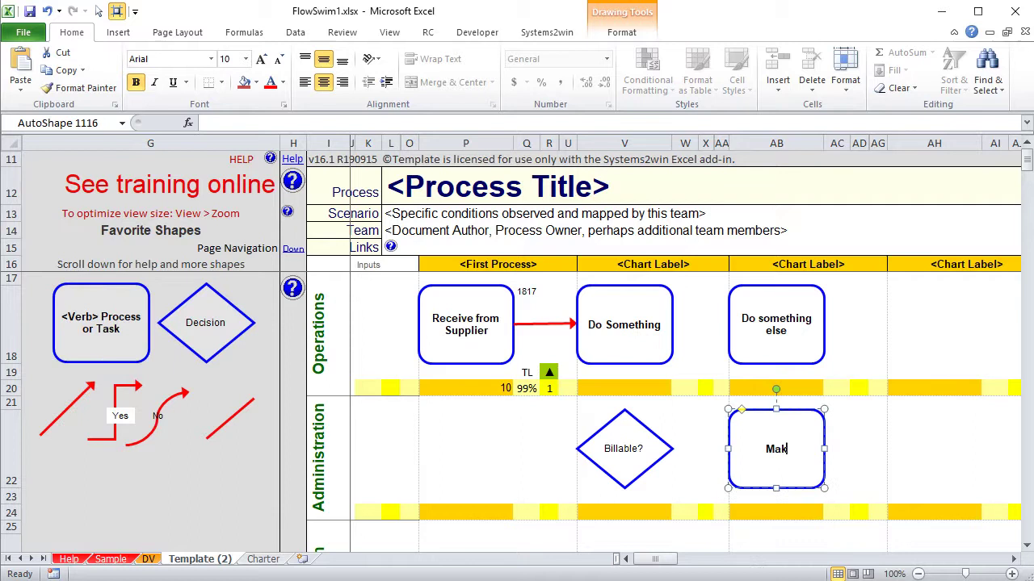
text(e Invoice)
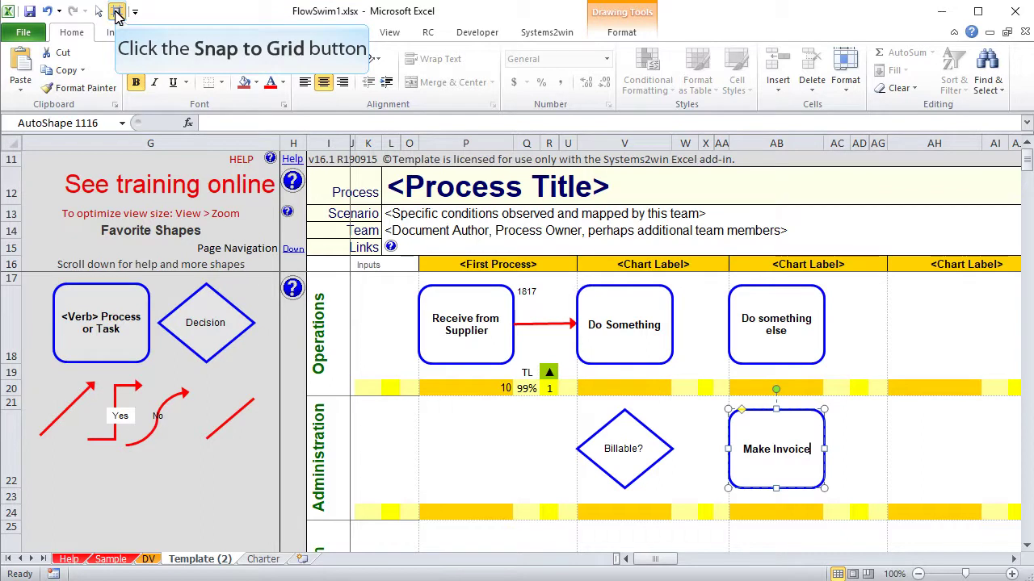
Toggle Snap to Grid and paste a copy of the red arrow beside the Billable? diamond.
click(117, 14)
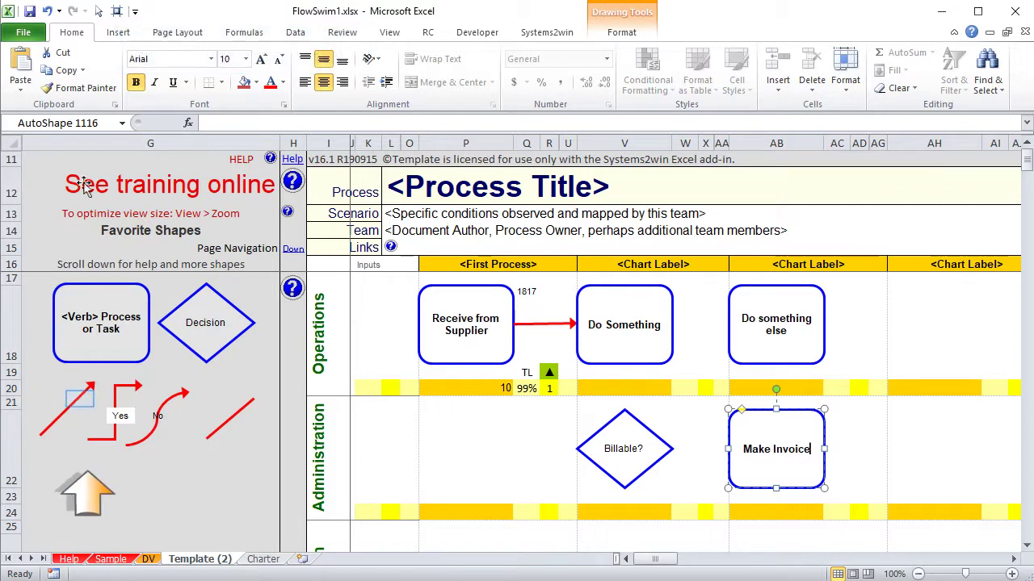
click(81, 396)
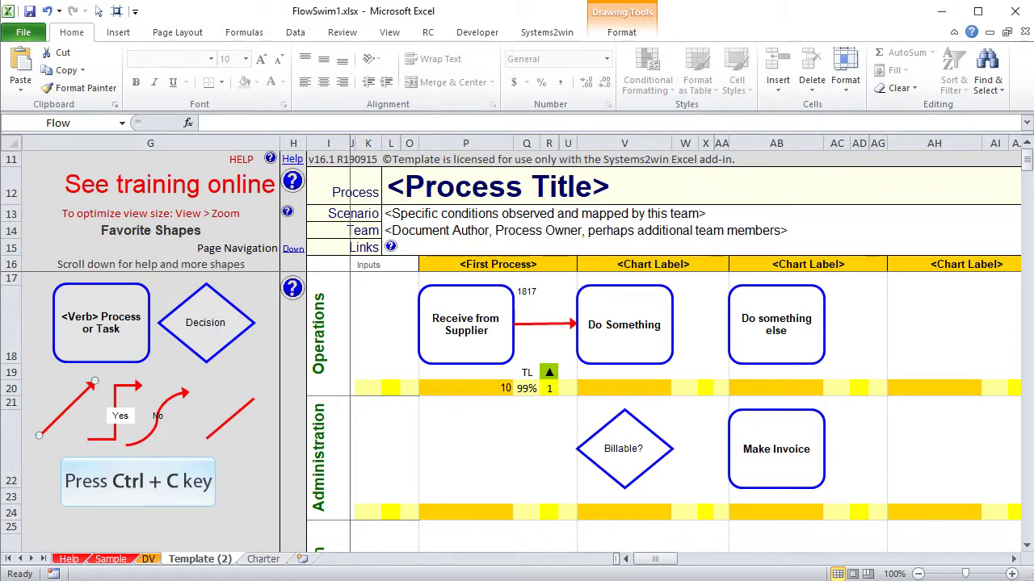
key(ctrl+c)
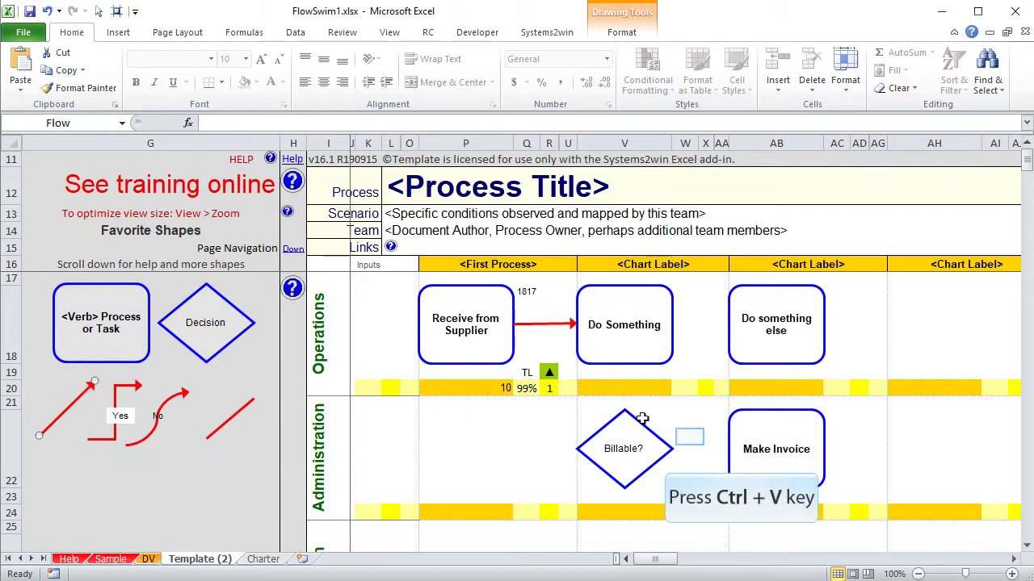
click(690, 436)
key(ctrl+v)
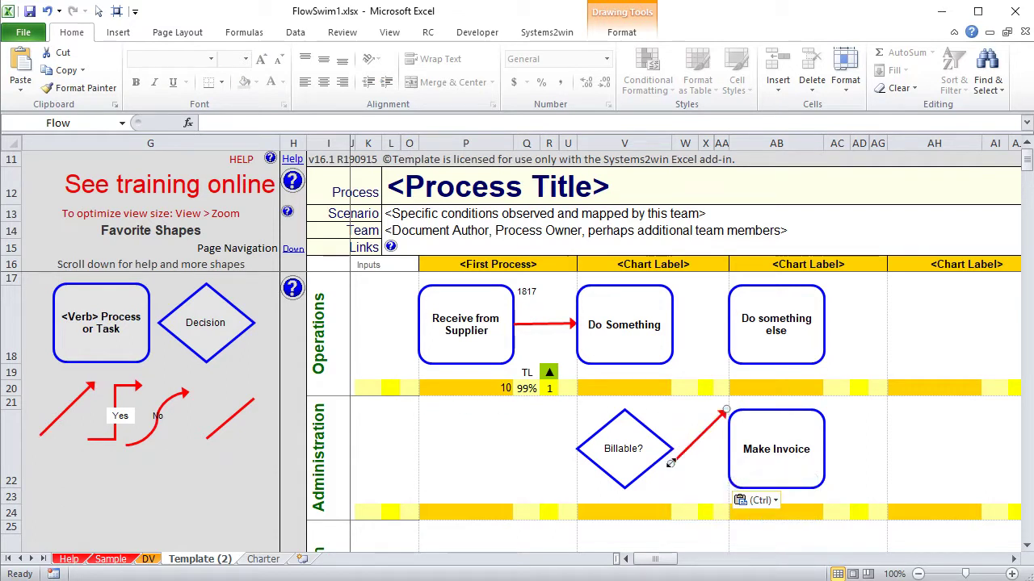
Attach the arrow from Billable? to Make Invoice, testing it by moving the box and undoing.
drag(670, 465, 670, 449)
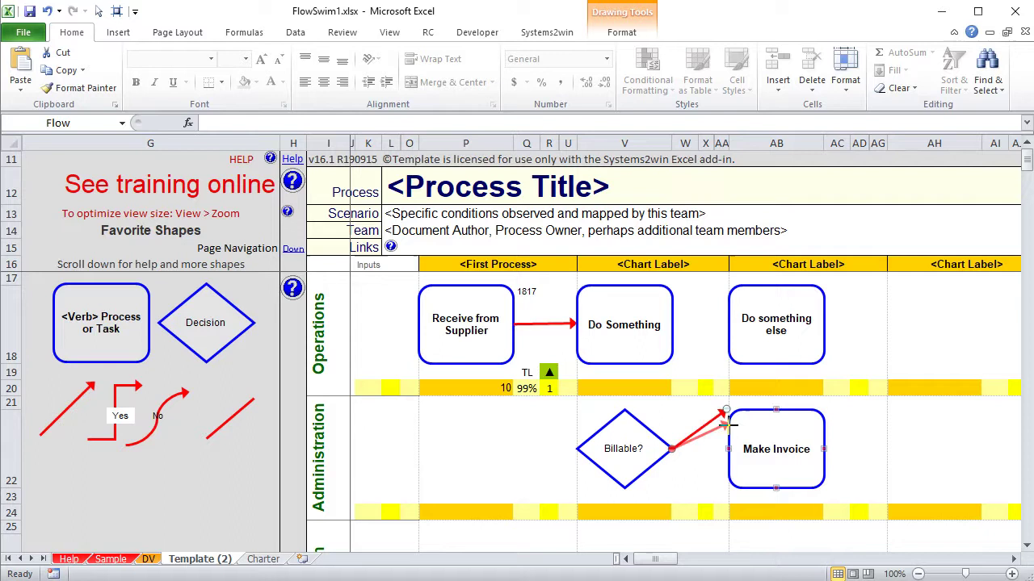
drag(725, 411, 727, 449)
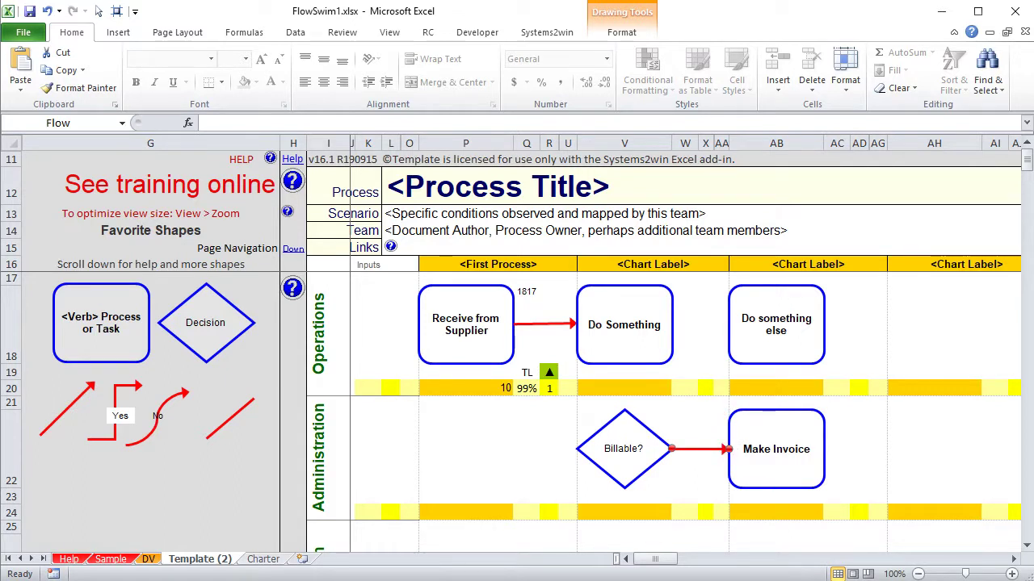
drag(751, 436, 898, 327)
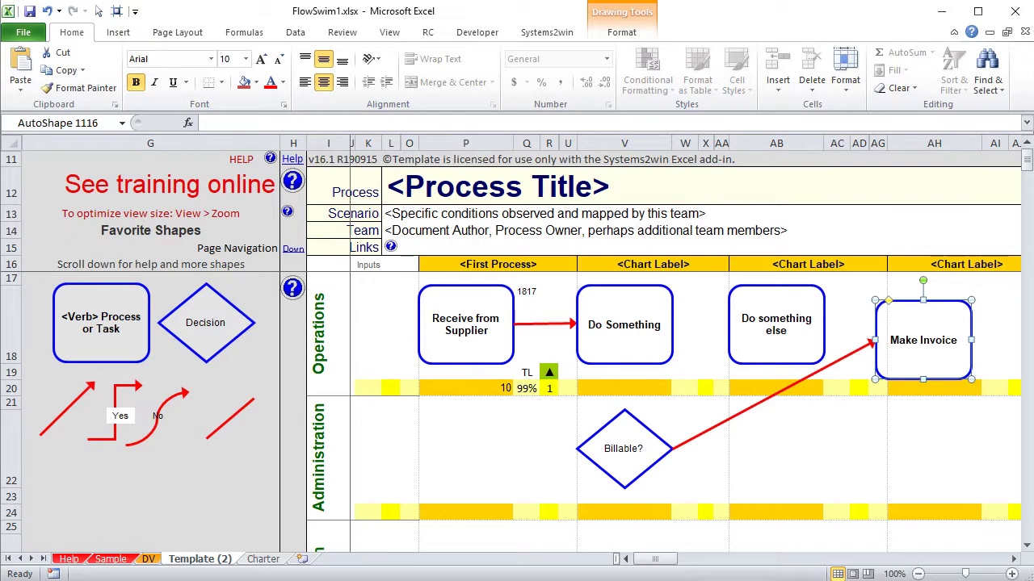
key(ctrl+z)
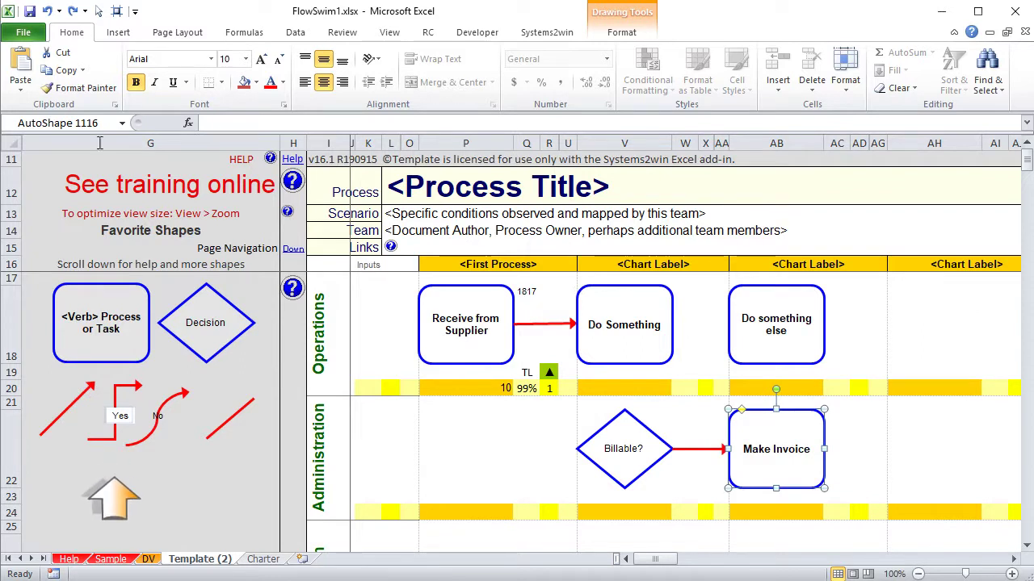
Paste a copy of the template 'Yes' label onto the Billable? arrow.
click(119, 416)
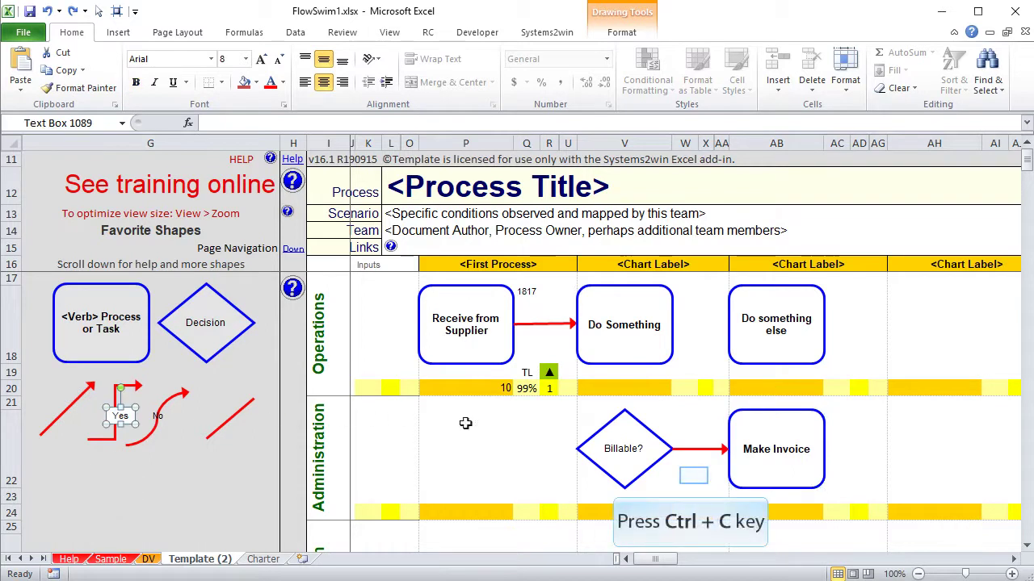
key(ctrl+v)
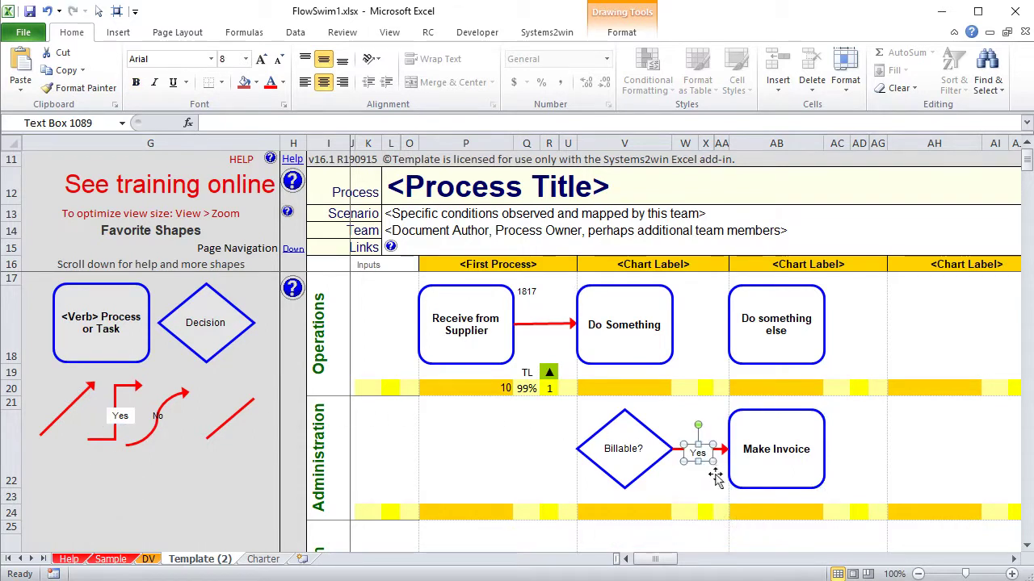
key(Escape)
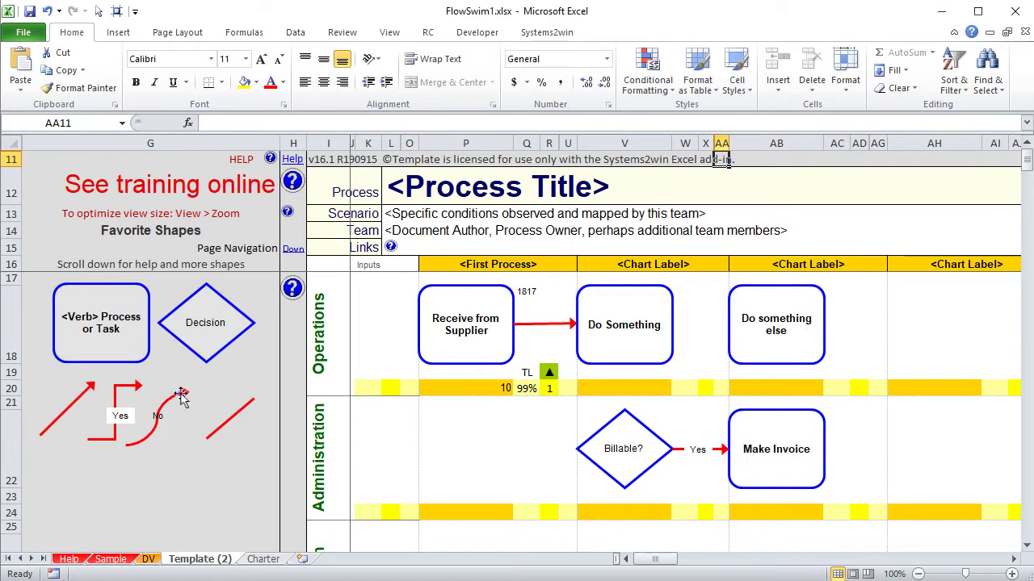
Paste the template curved red arrow near V19 and attach its end to Billable?'s left point.
key(ctrl+c)
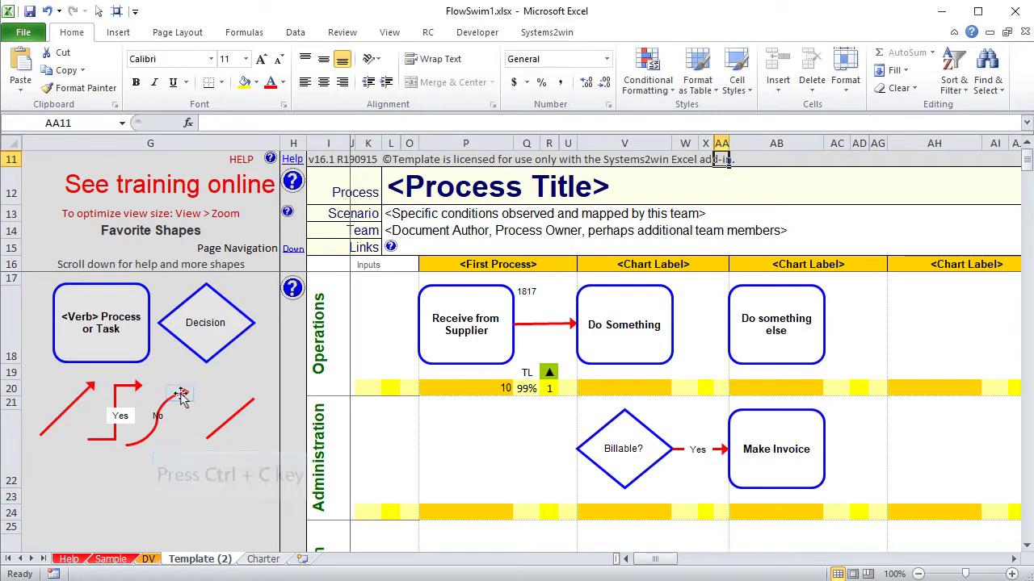
click(630, 373)
key(ctrl+v)
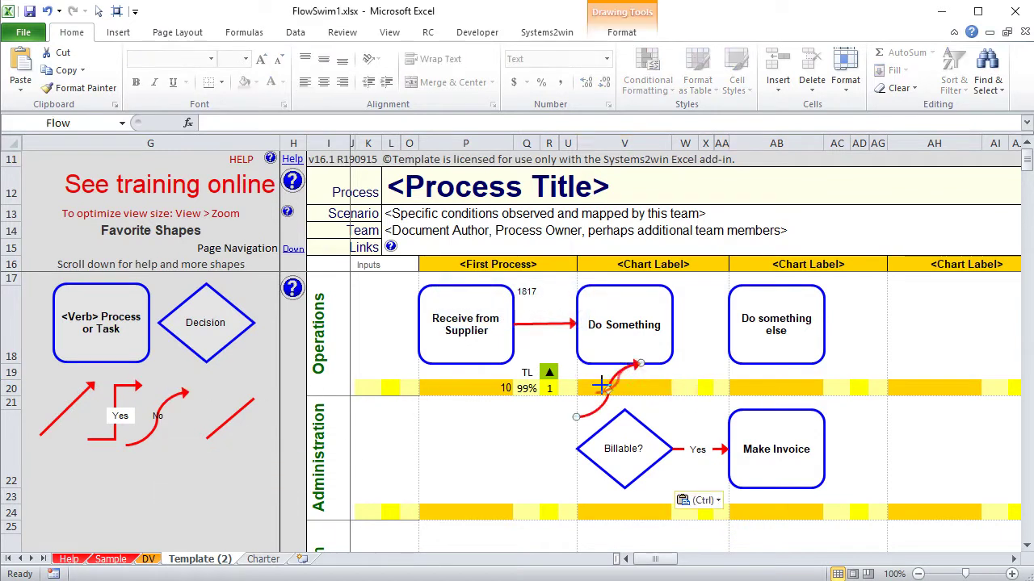
drag(629, 374, 572, 448)
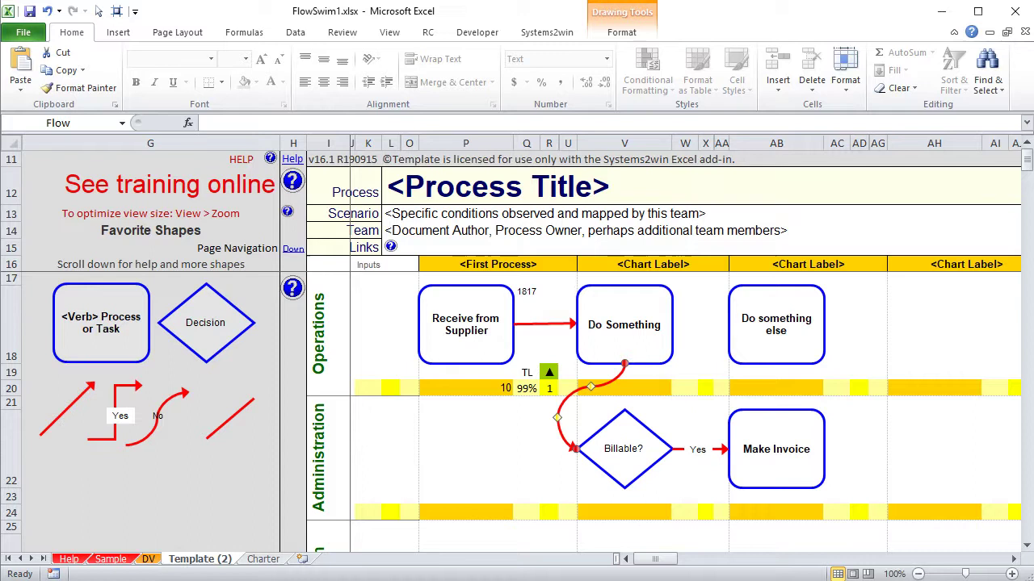
Deselect the finished connector, switch to the Sample sheet and scroll to the Documenter lane.
click(465, 543)
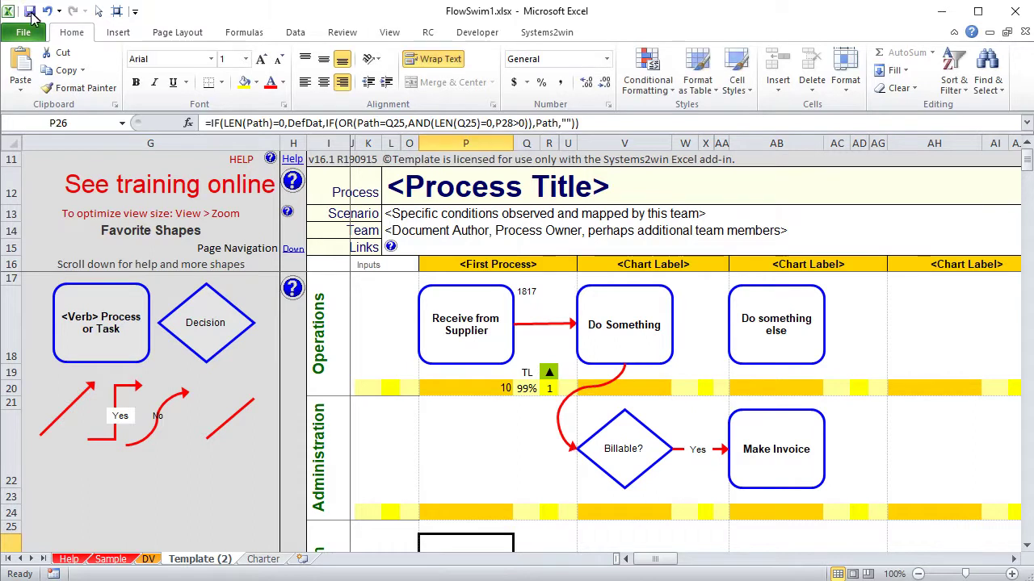
click(111, 559)
drag(1029, 185, 1030, 201)
drag(802, 284, 857, 333)
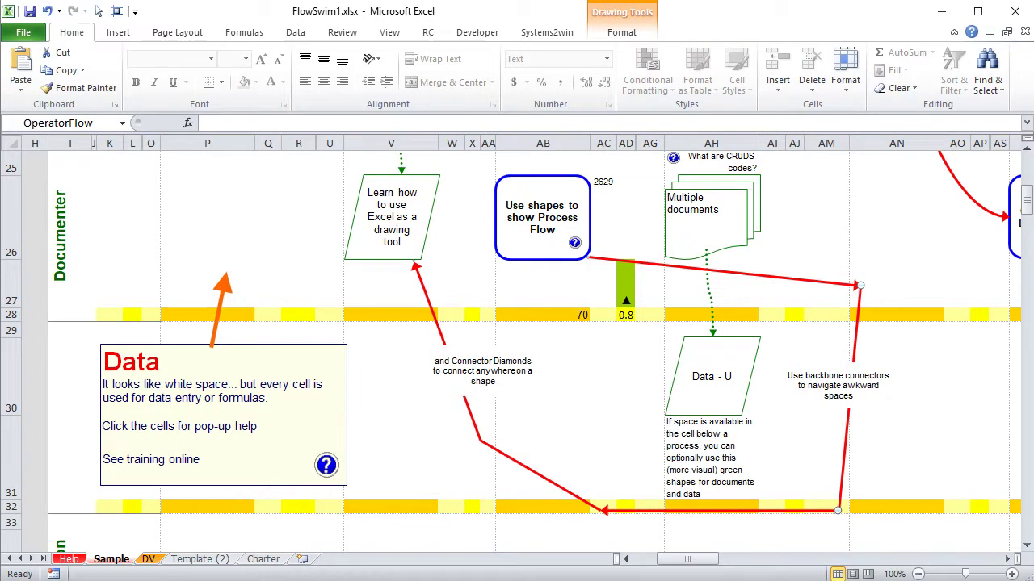
Slide the connector diamond in the Learn how to use Excel group left along the parallelogram's bottom.
click(414, 262)
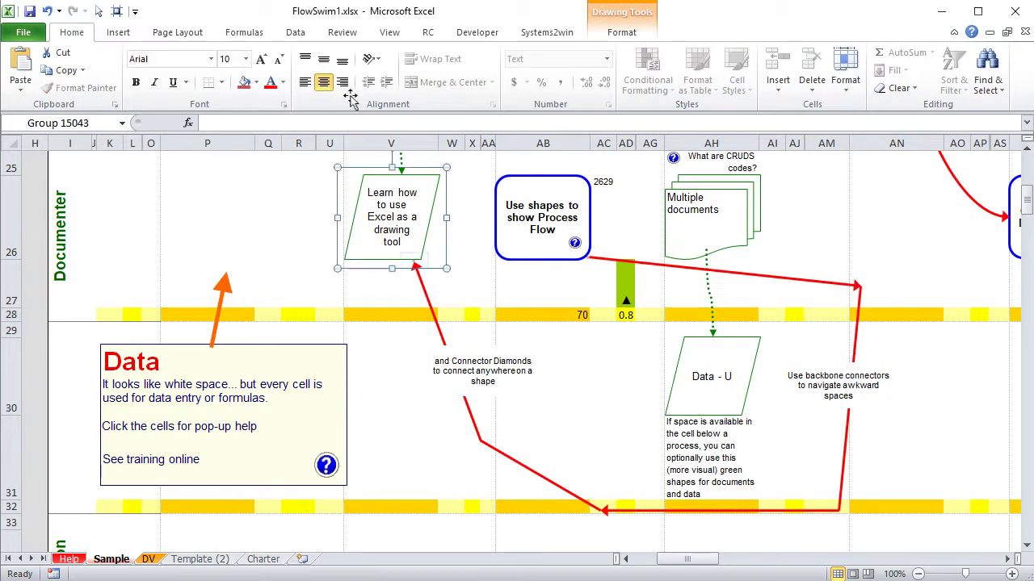
click(414, 263)
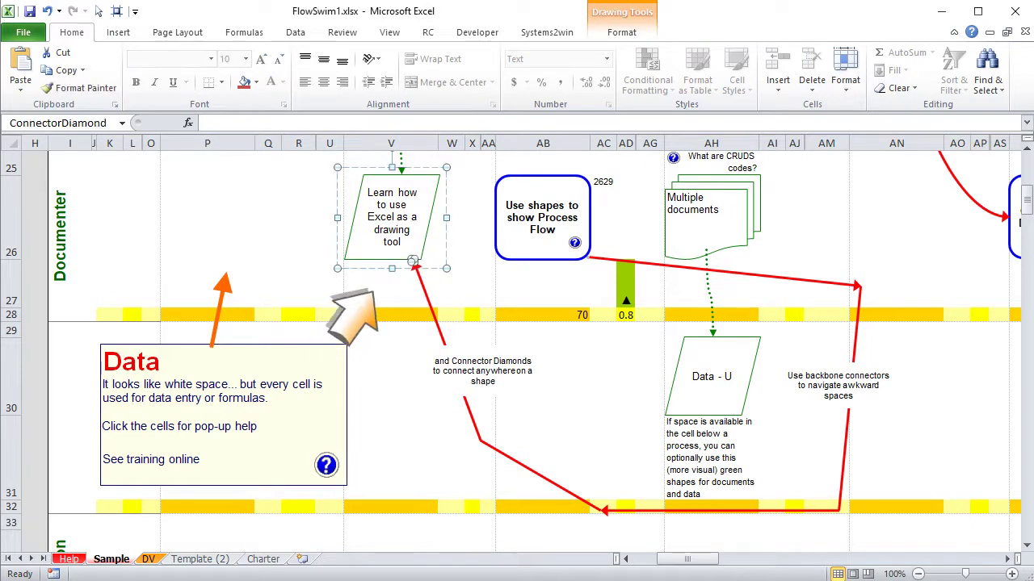
drag(412, 262, 402, 262)
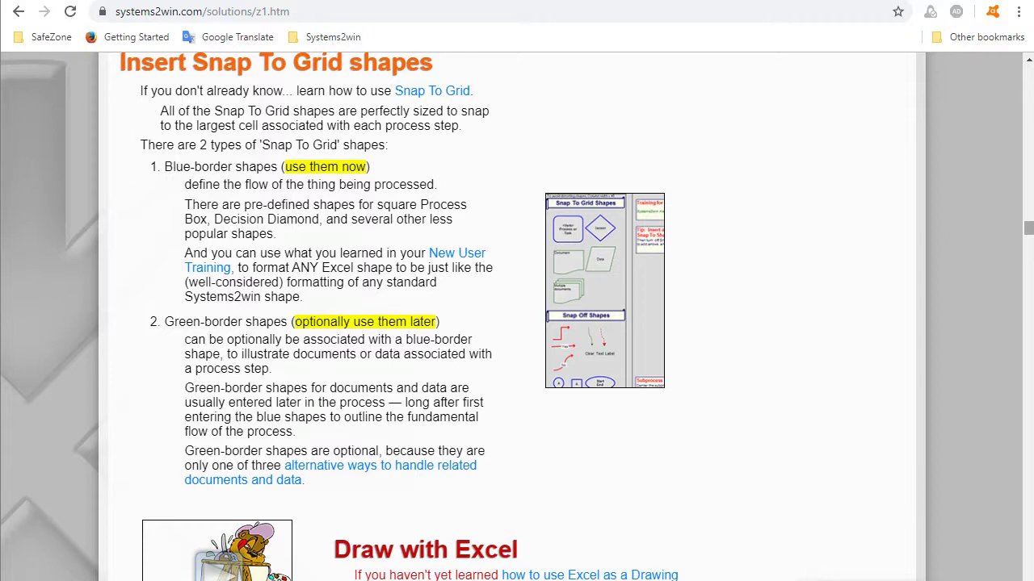
Scroll the Systems2win training page down past Insert Snap To Grid shapes to Snap Off shapes.
scroll(516, 315, down, 5)
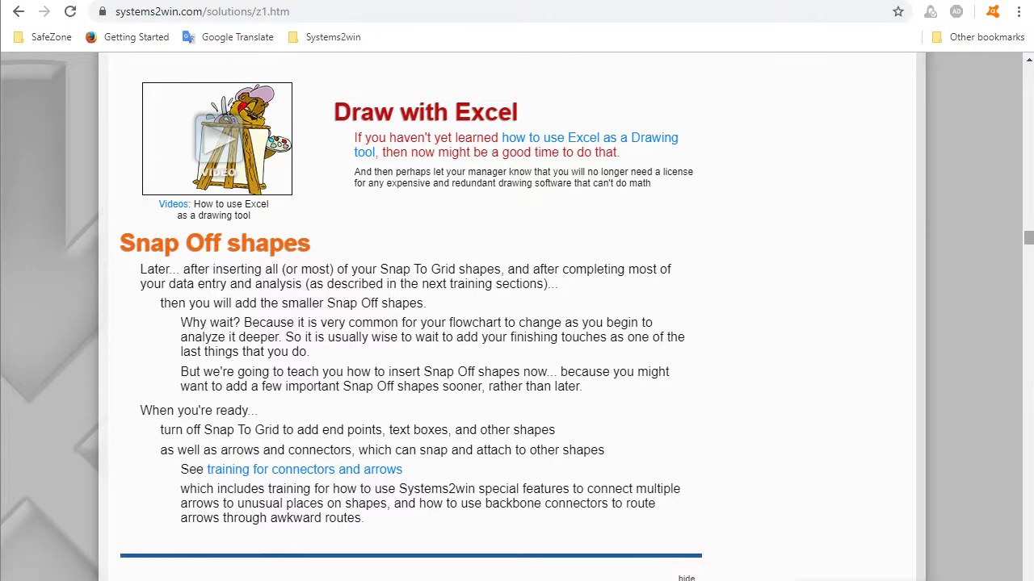
Scroll to the 'Copy, Move, or Hide rows or columns' section and open its training video.
scroll(517, 323, down, 1)
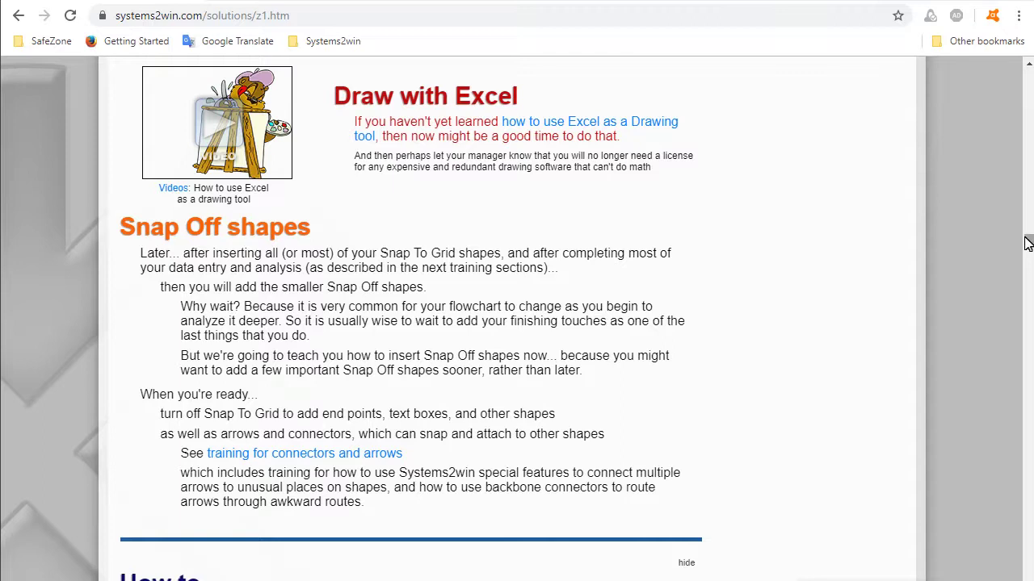
drag(1028, 243, 1027, 253)
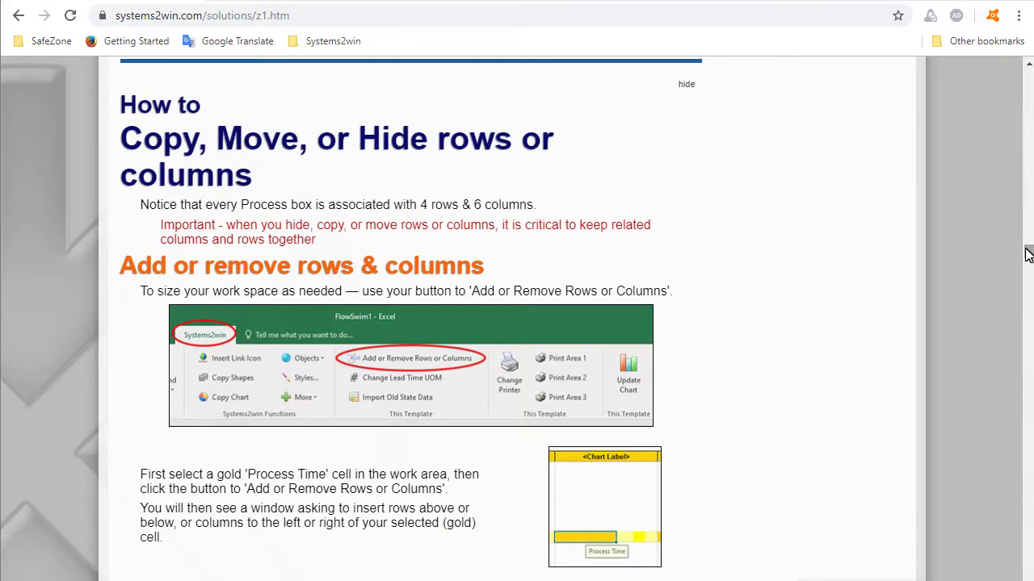
drag(1027, 253, 1027, 264)
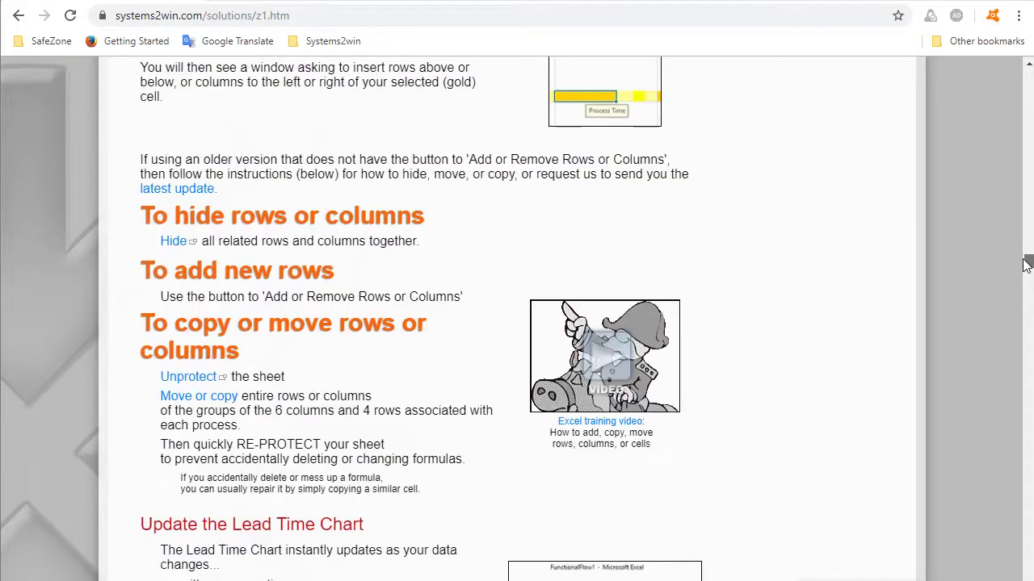
click(616, 346)
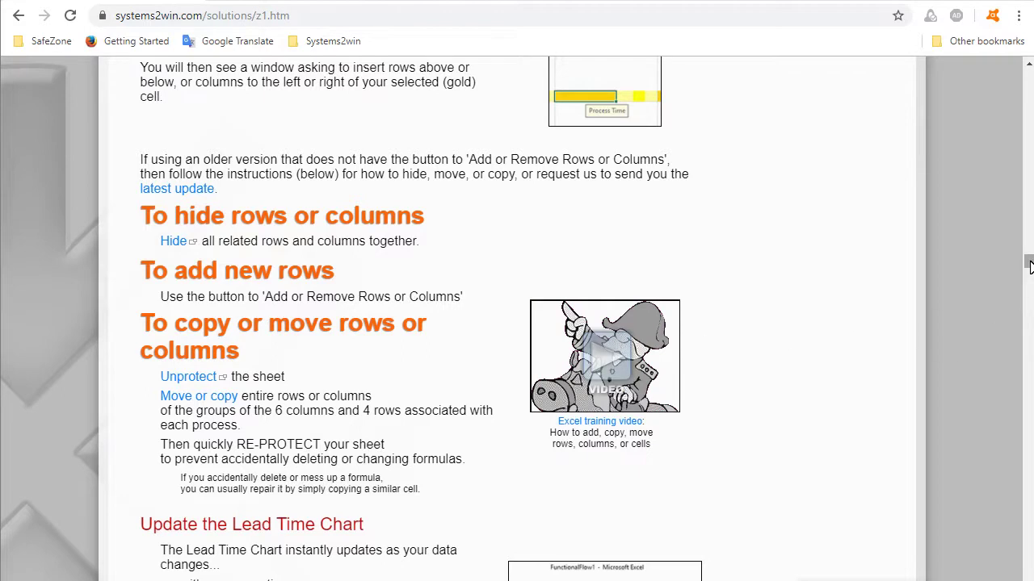
drag(1028, 263, 1029, 252)
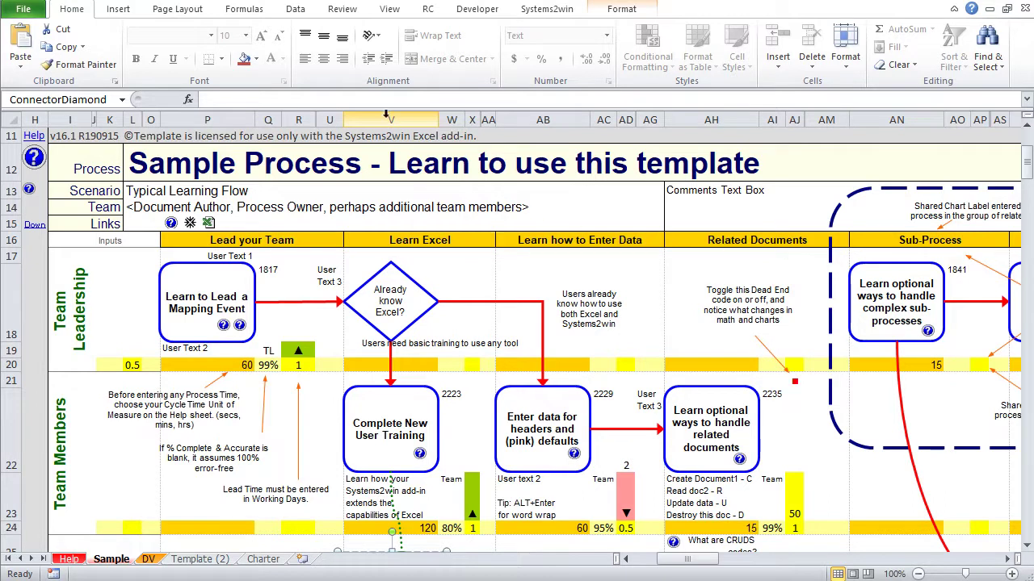
Try Add or Remove Rows or Columns from a cell in the V:AG steps, dismiss the wrong-style error, then select gold Process Time cell AB20.
drag(386, 114, 642, 107)
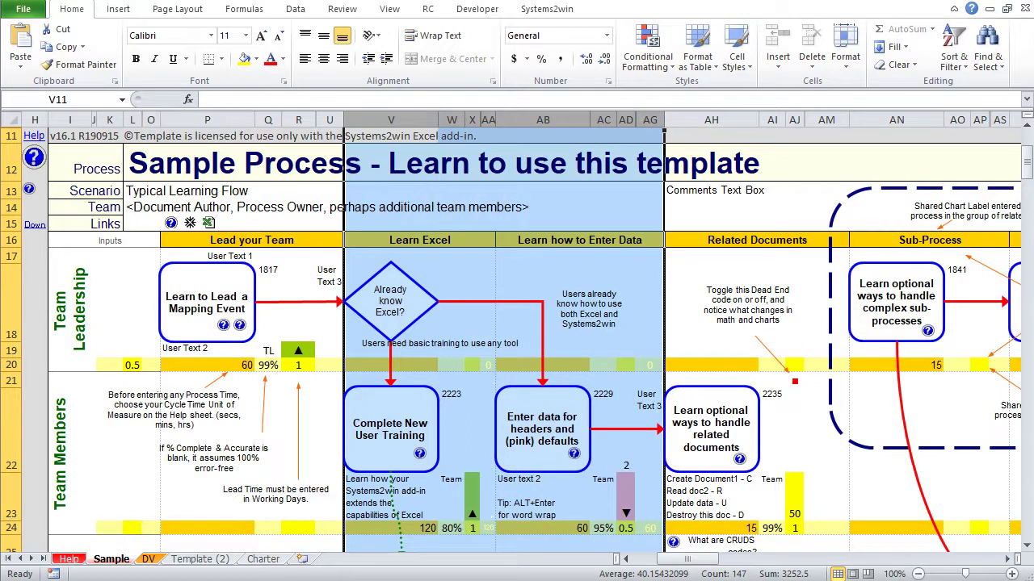
click(541, 268)
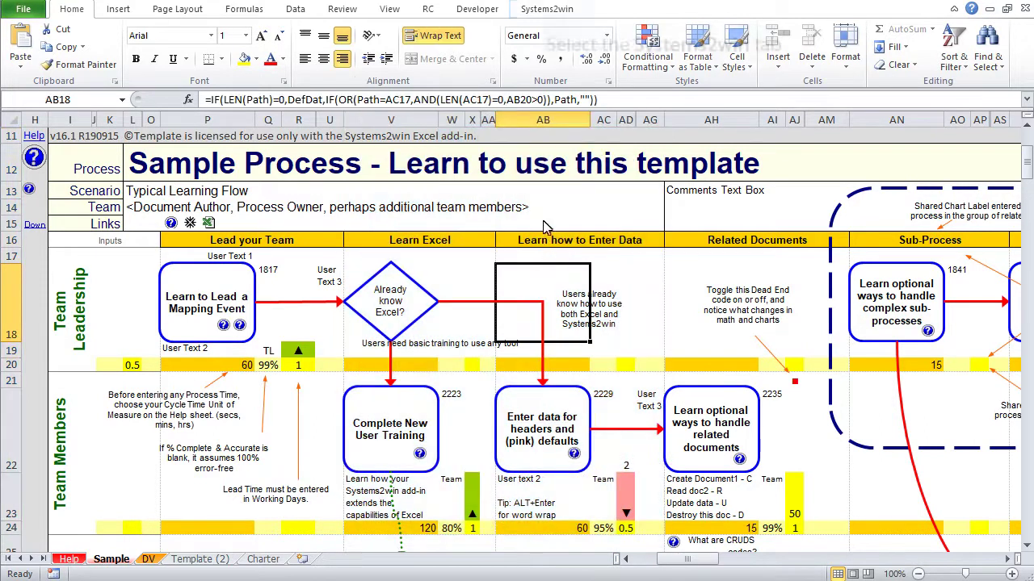
click(546, 10)
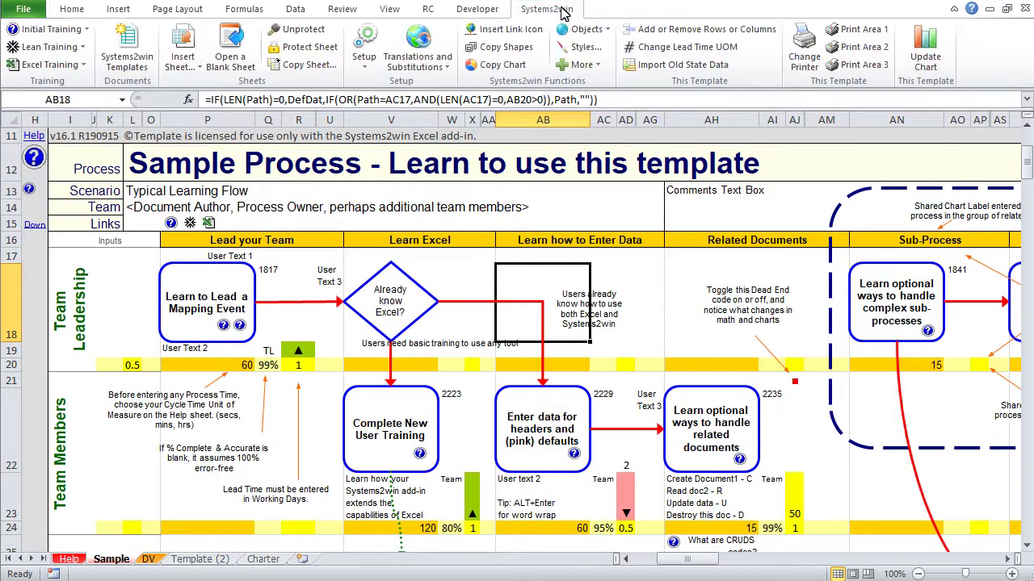
click(696, 31)
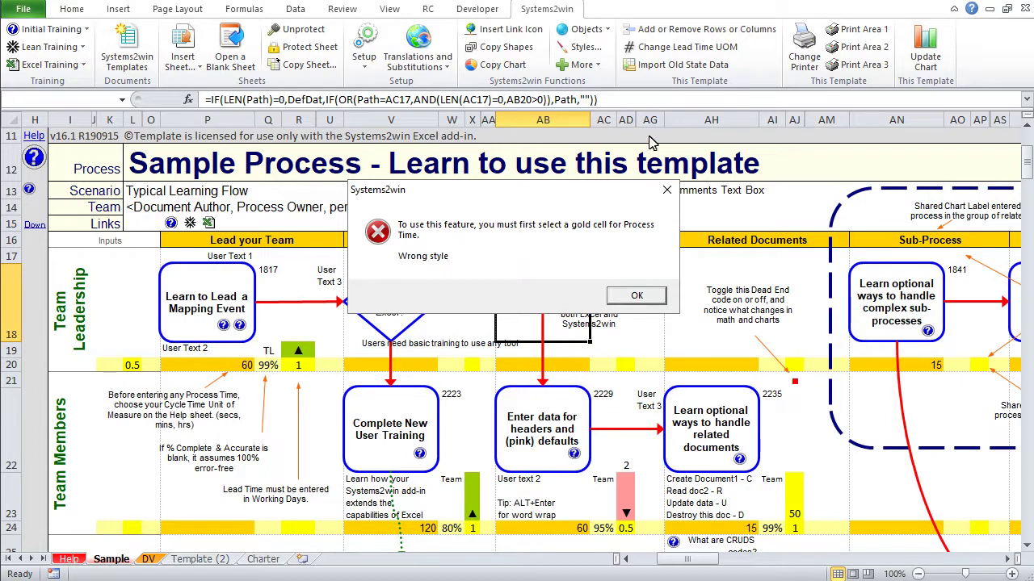
click(626, 297)
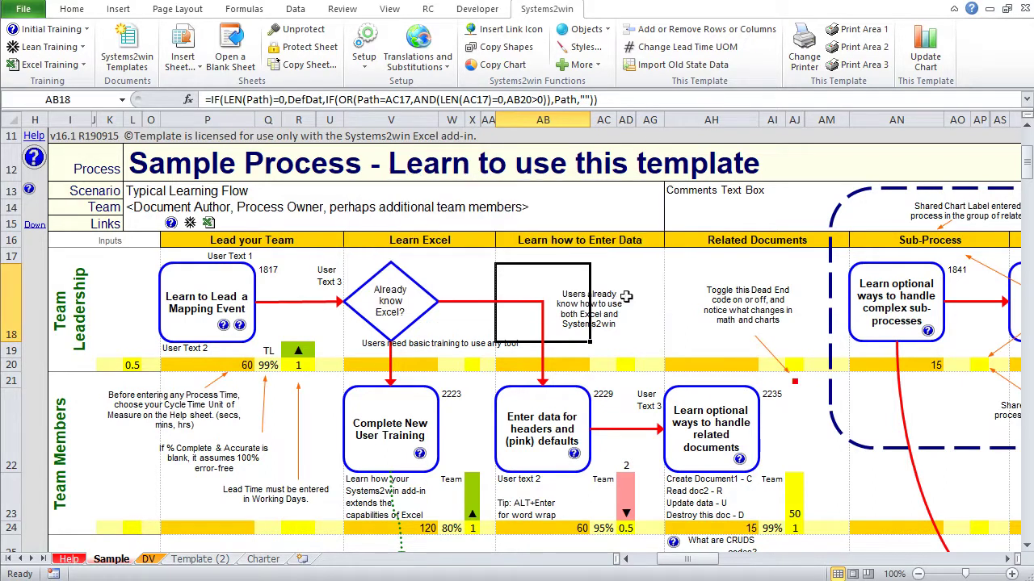
click(513, 365)
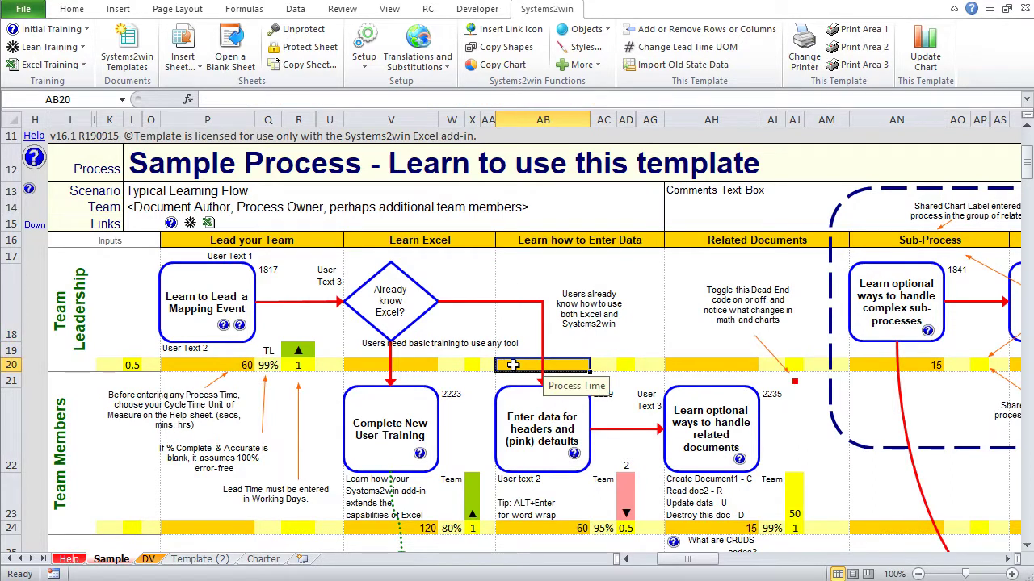
Add columns to the left, creating a blank '<Chart Label>' step between Learn Excel and Learn how to Enter Data.
click(675, 37)
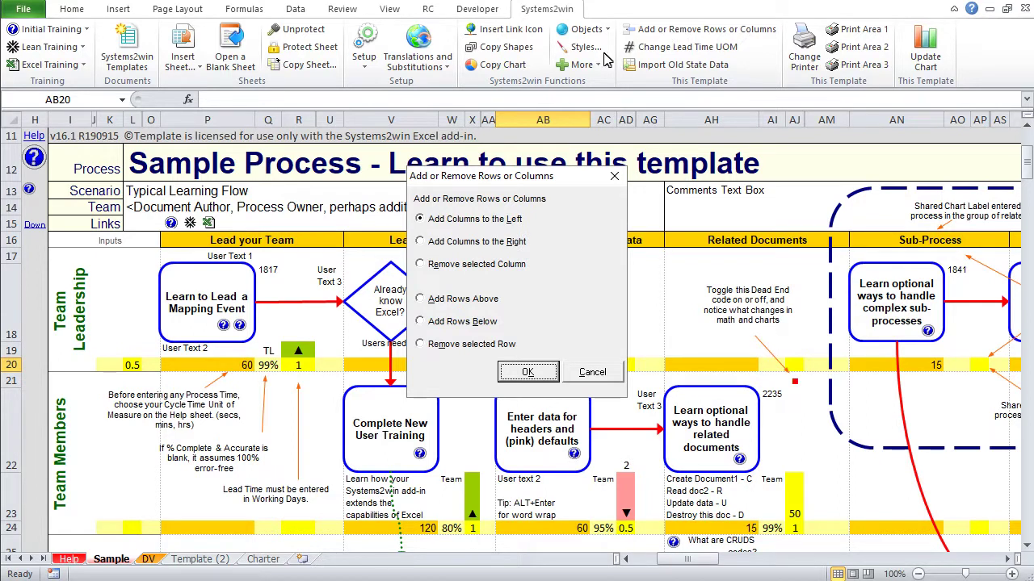
click(526, 373)
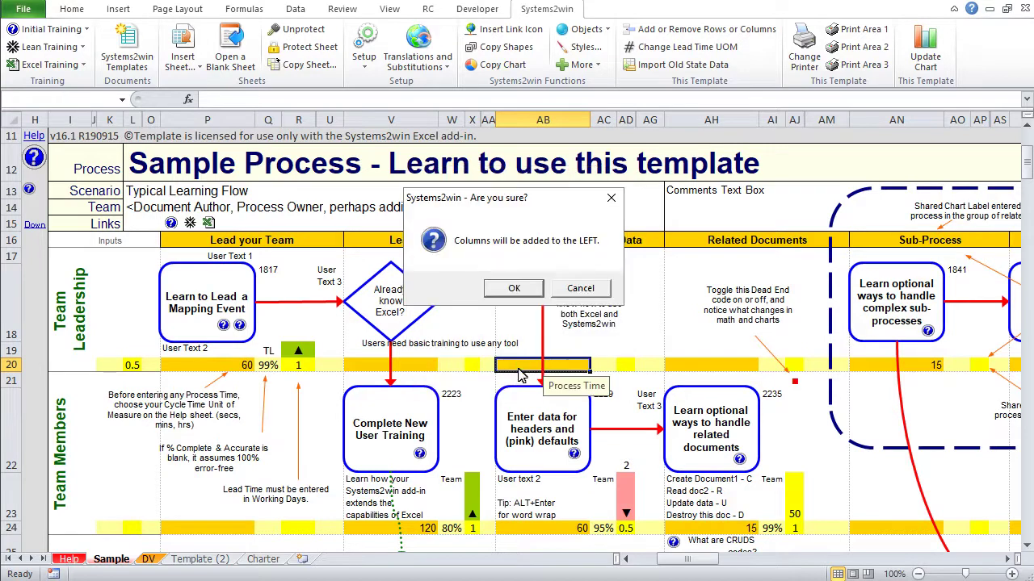
click(515, 290)
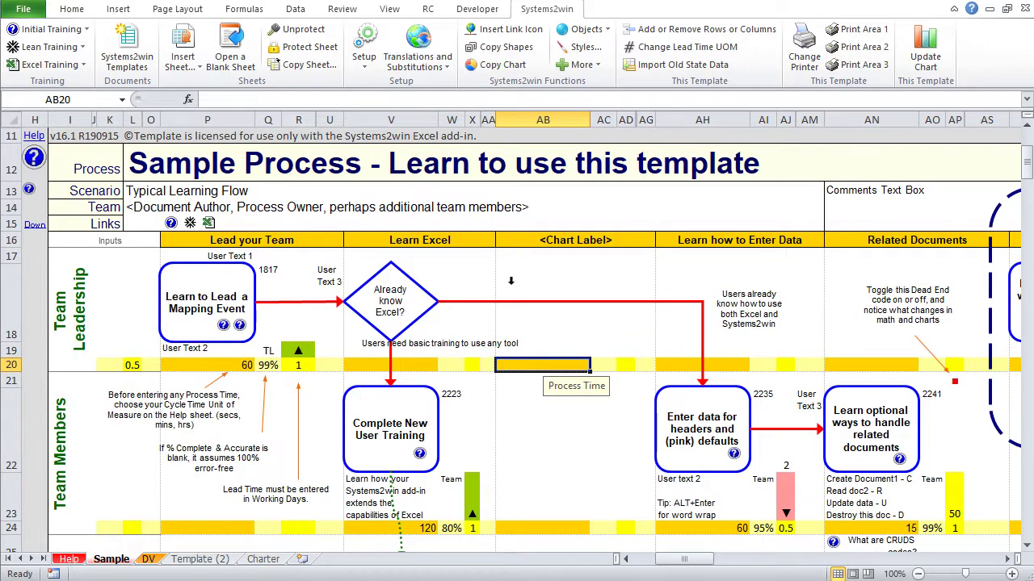
drag(489, 118, 652, 120)
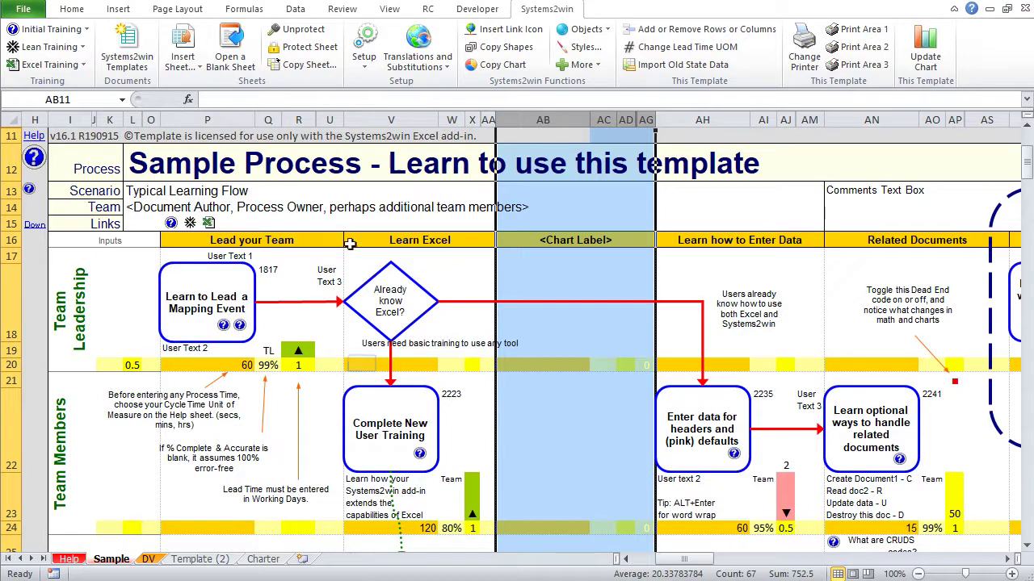
From Process Time cell V20, add swim lane rows below Team Leadership using Add Rows Below.
click(362, 364)
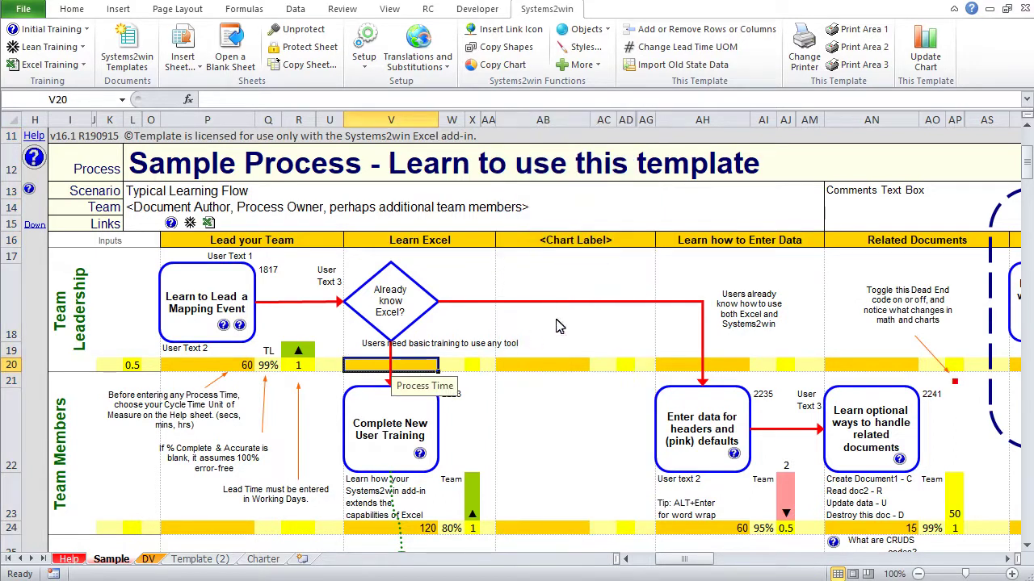
click(692, 31)
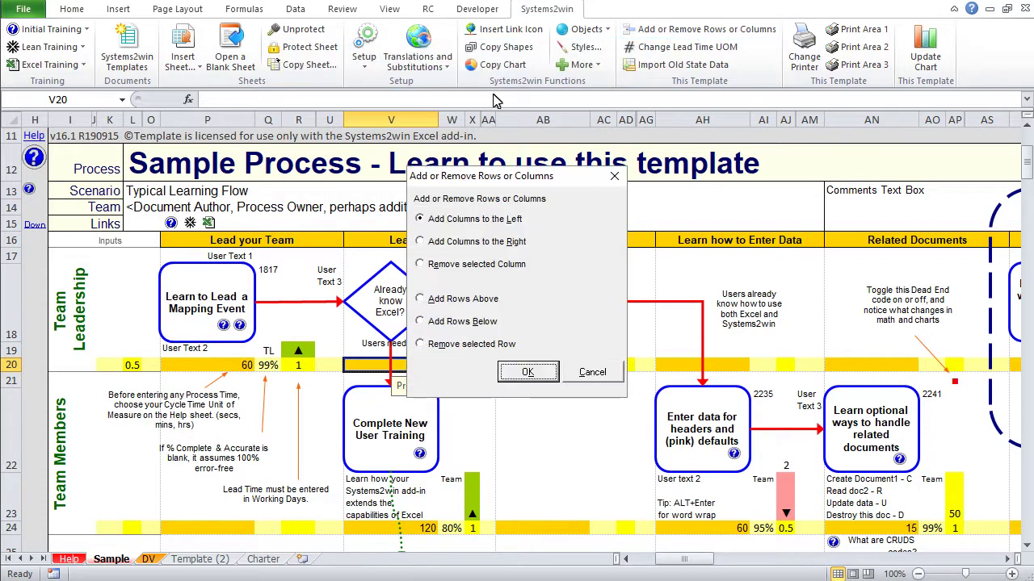
click(424, 325)
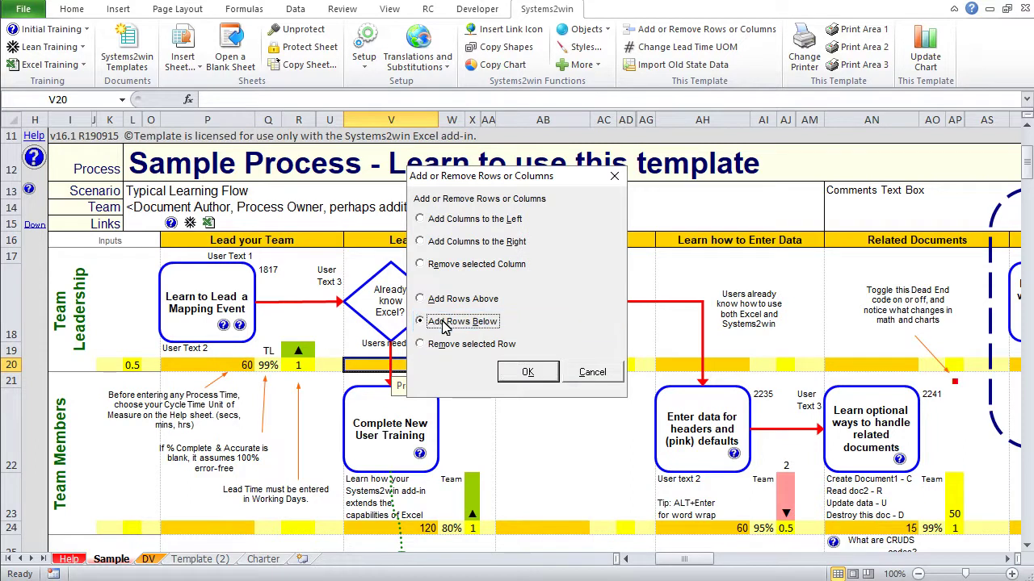
click(526, 372)
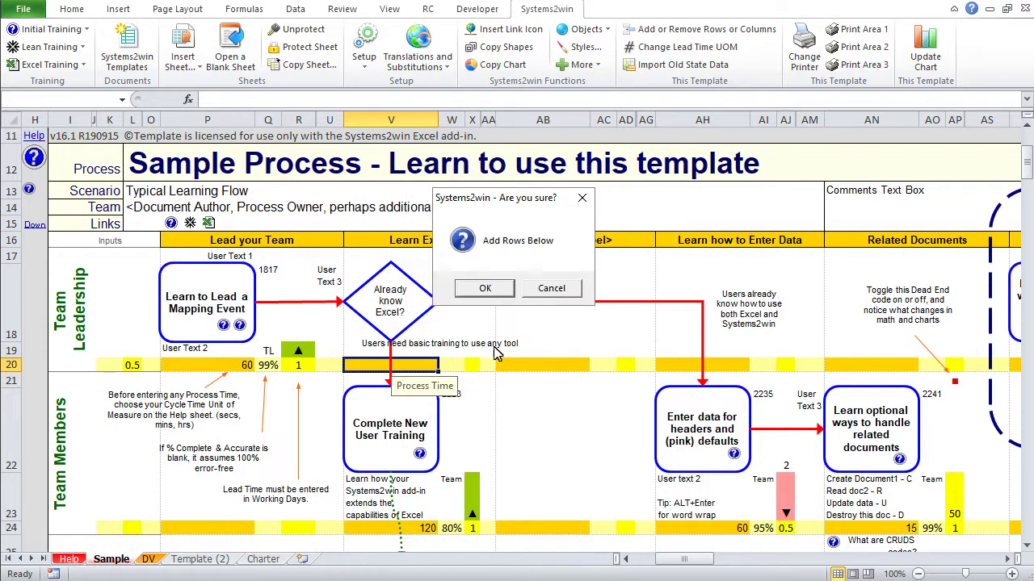
click(484, 290)
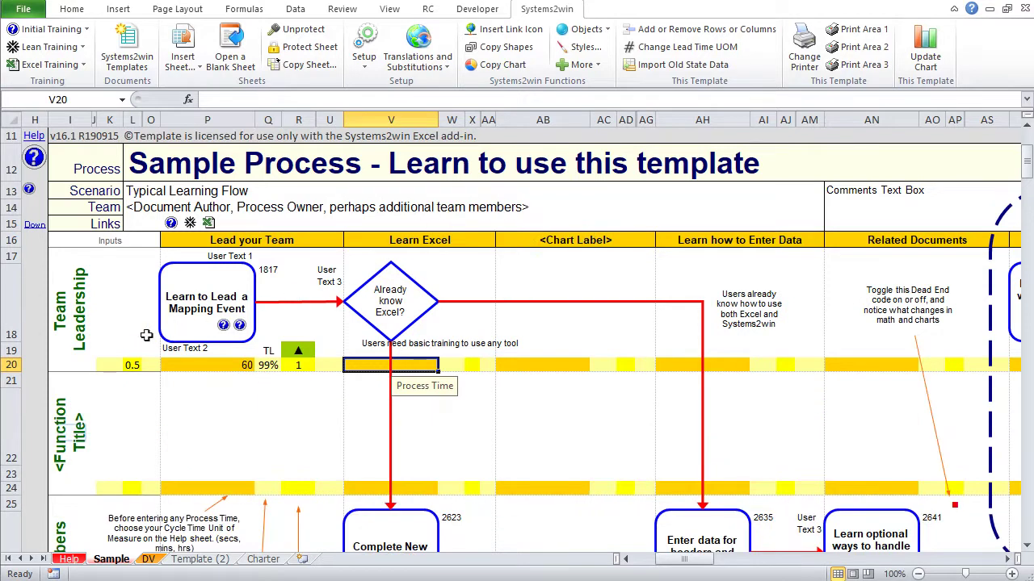
Title the new lane 'New Swim Lane'.
click(73, 434)
text(New Swim Lan)
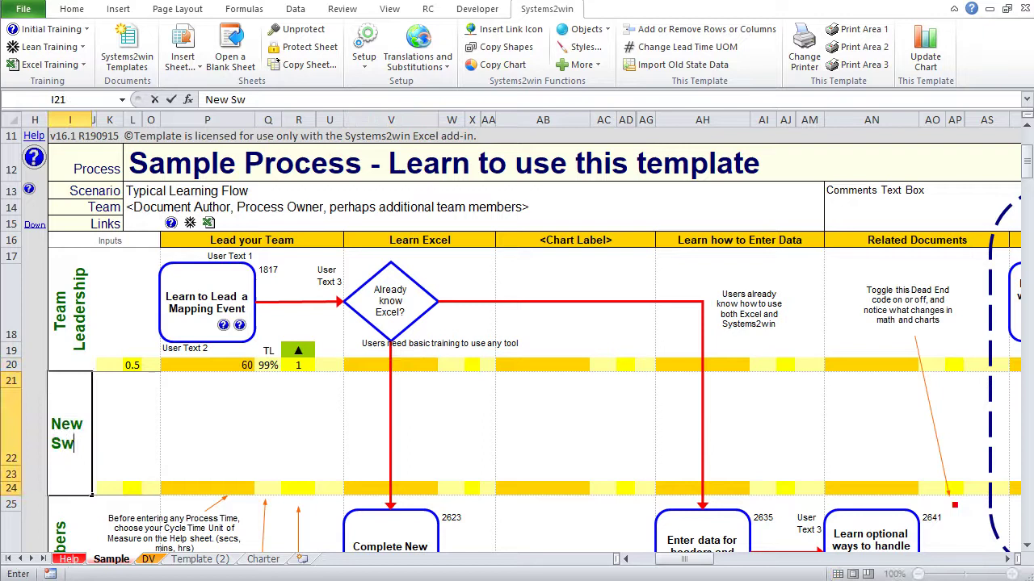
text(e)
key(ctrl+Return)
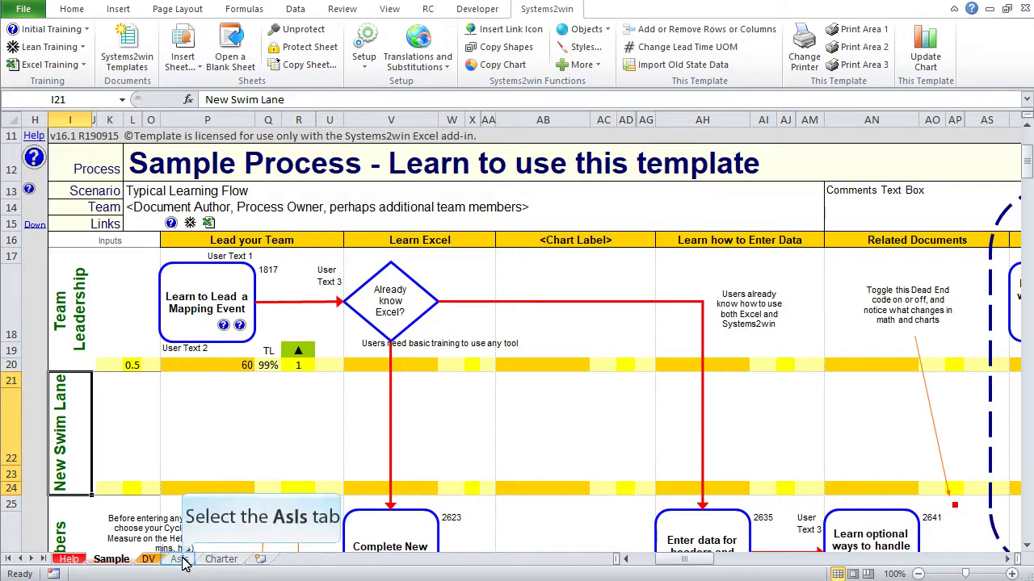
Switch to the AsIs sheet with the Operations and Administration lanes.
click(181, 560)
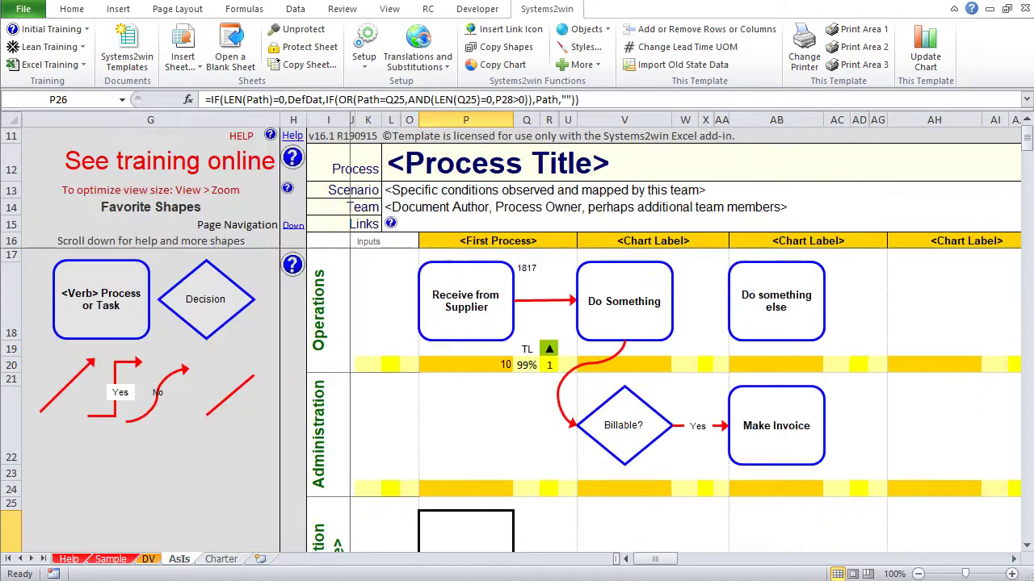